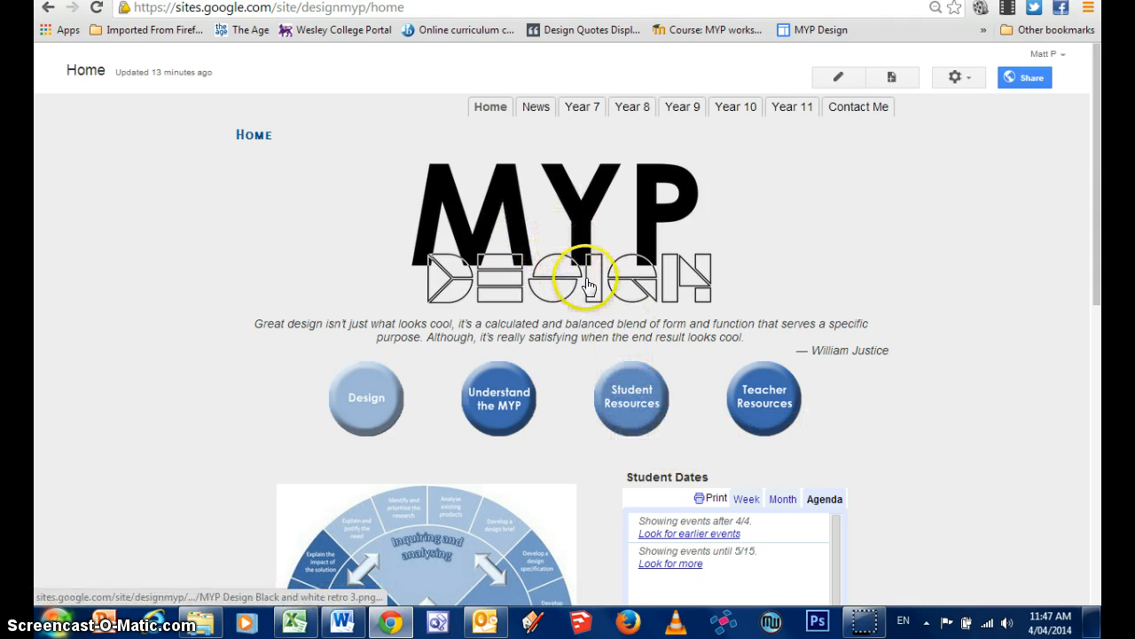
# Step: Open the site's Student Resources page and look through its list of design resources
pyautogui.click(624, 399)
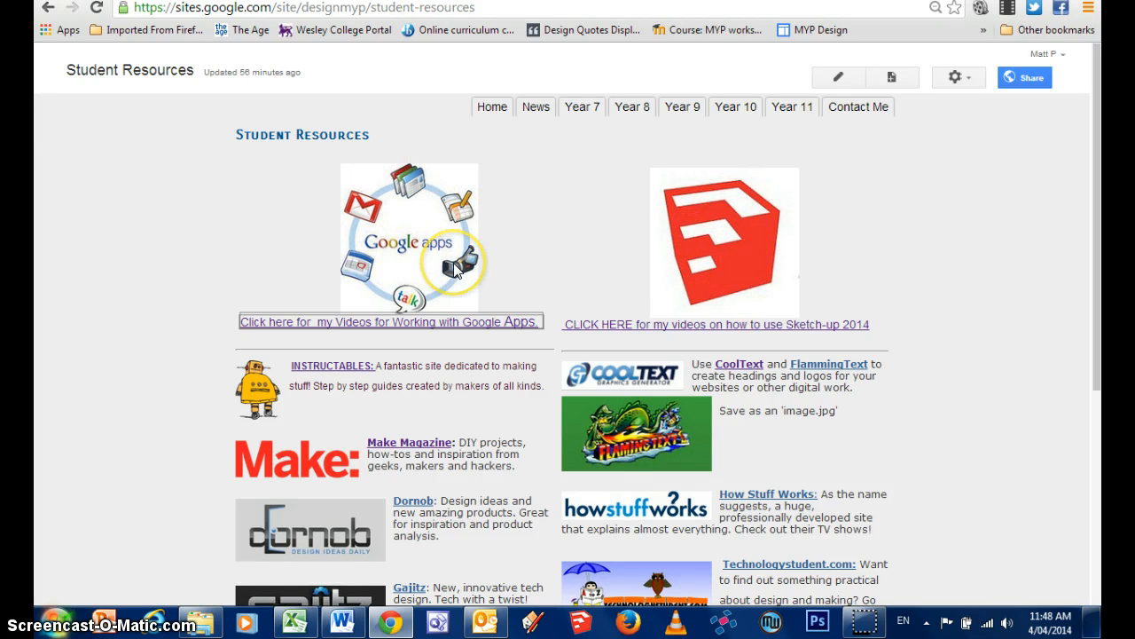
pyautogui.scroll(-2, 453, 263)
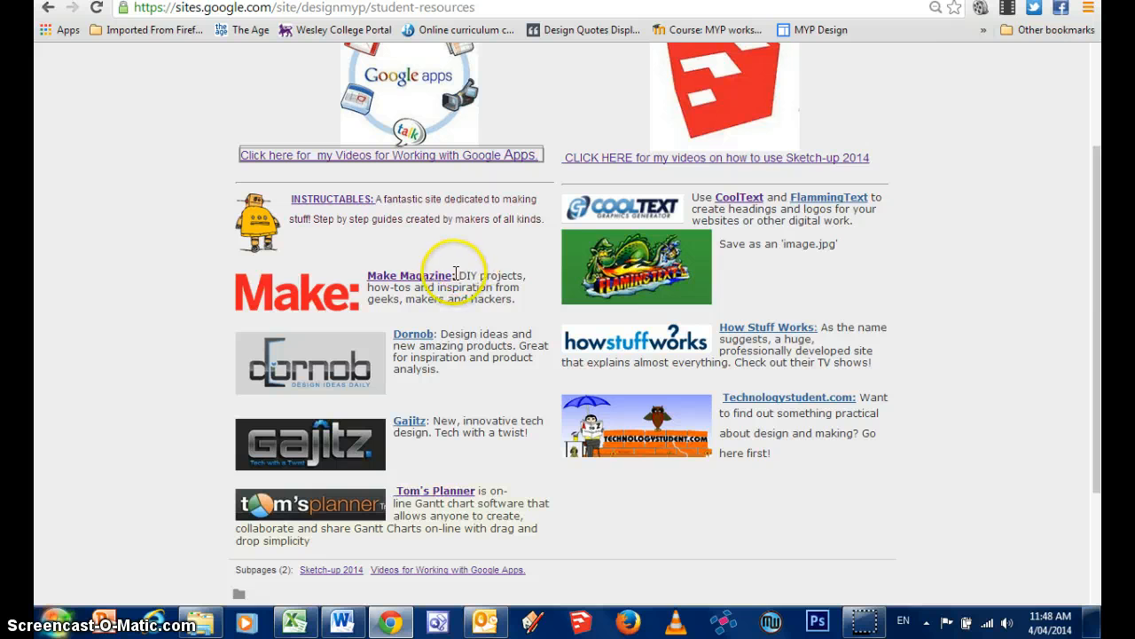
pyautogui.scroll(2, 459, 278)
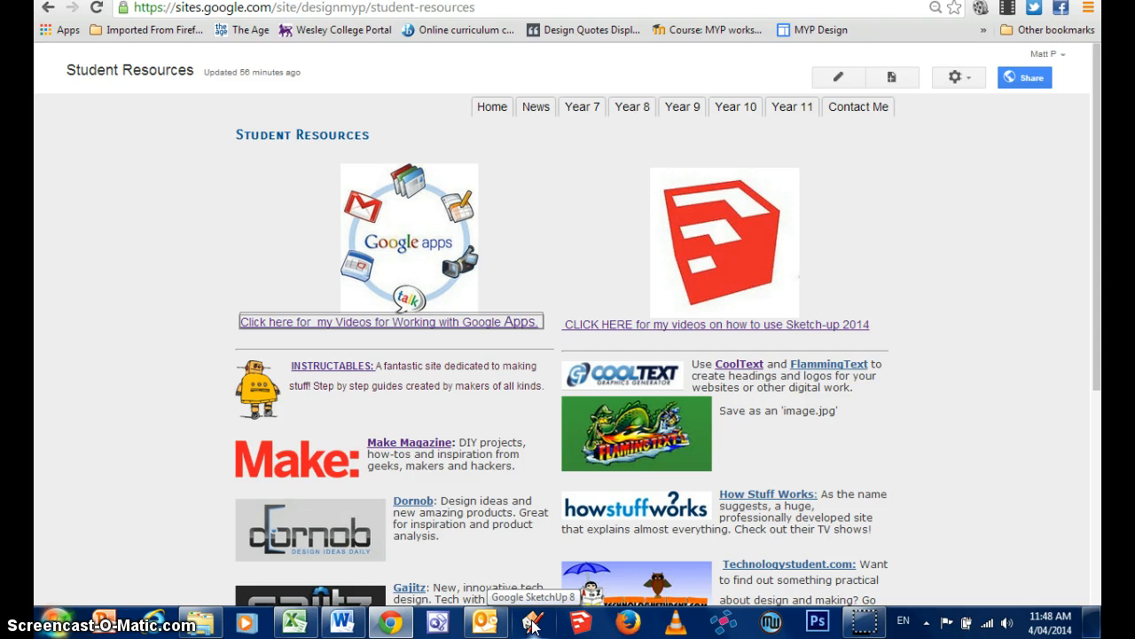
# Step: Switch to SketchUp 2014 and start a new model with the Woodworking - Millimeters template
pyautogui.click(581, 623)
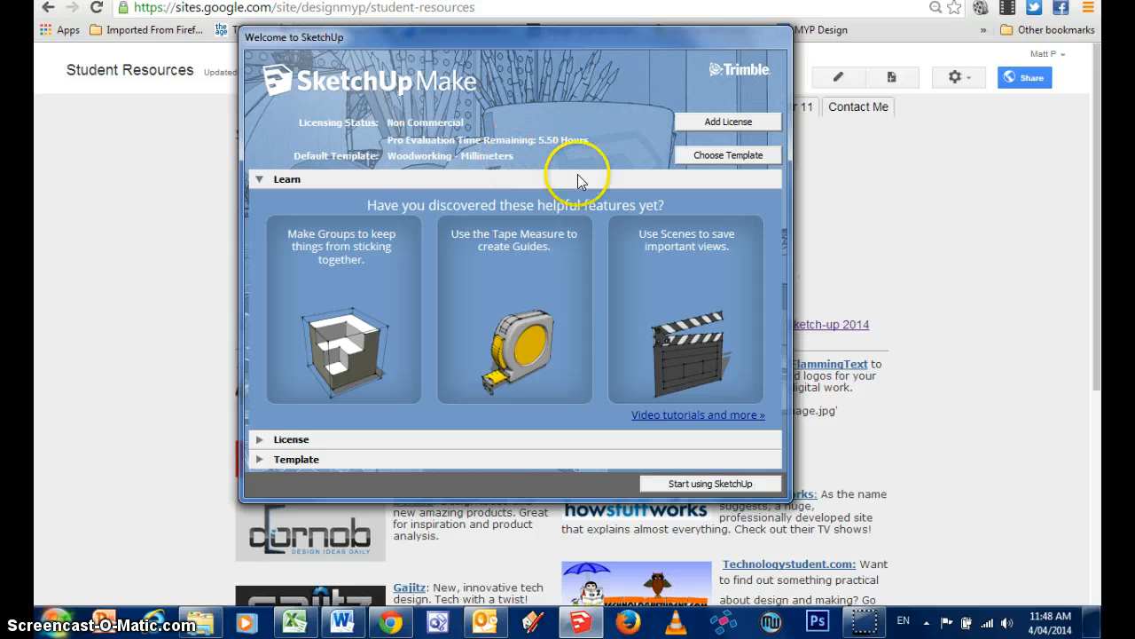
pyautogui.click(733, 157)
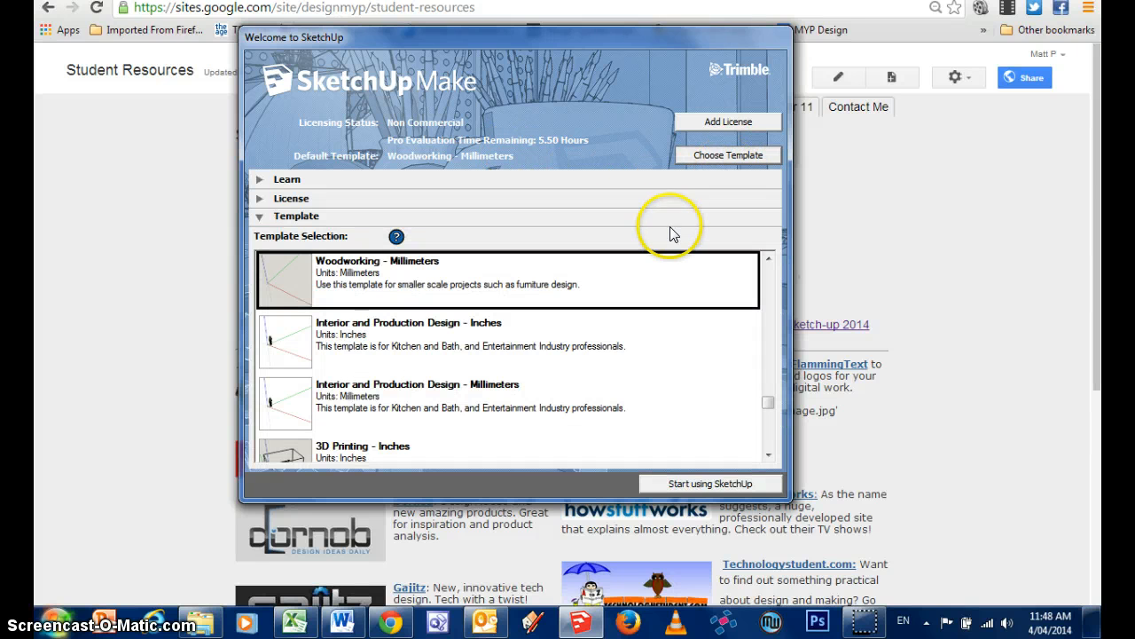
pyautogui.moveTo(768, 408); pyautogui.dragTo(768, 260)
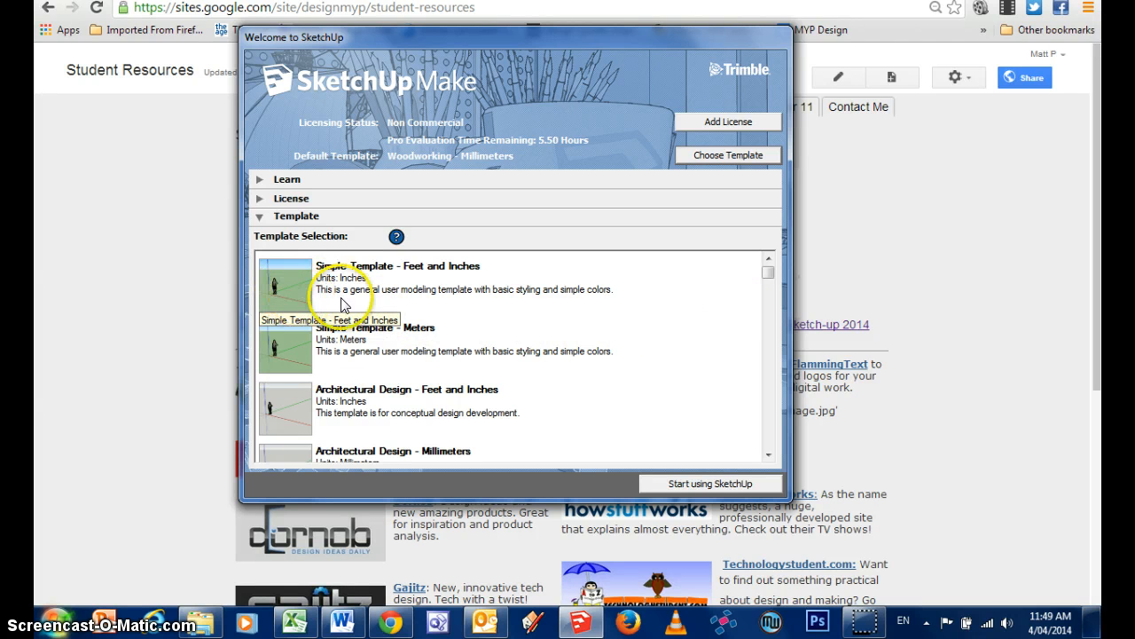
pyautogui.moveTo(765, 277); pyautogui.dragTo(766, 390)
pyautogui.click(611, 356)
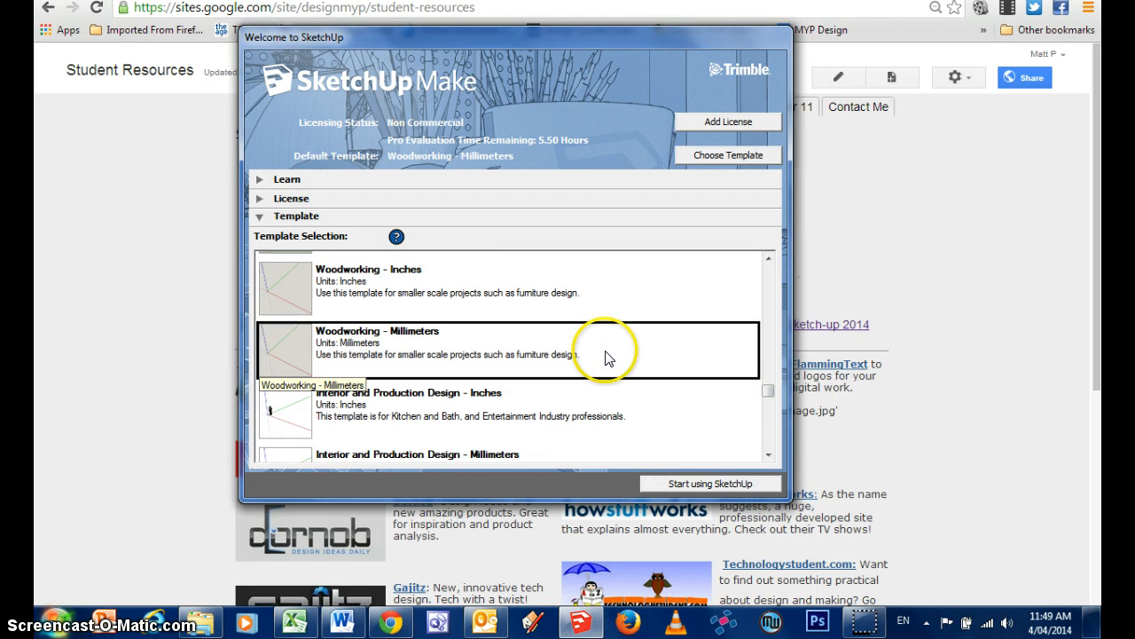
pyautogui.click(656, 486)
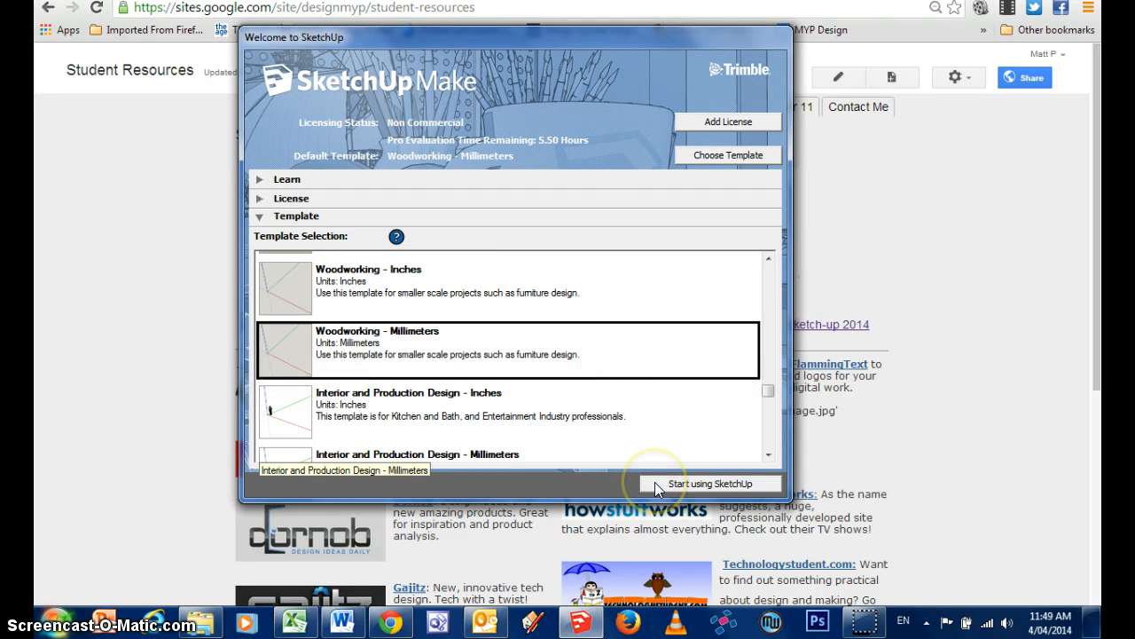
pyautogui.click(657, 486)
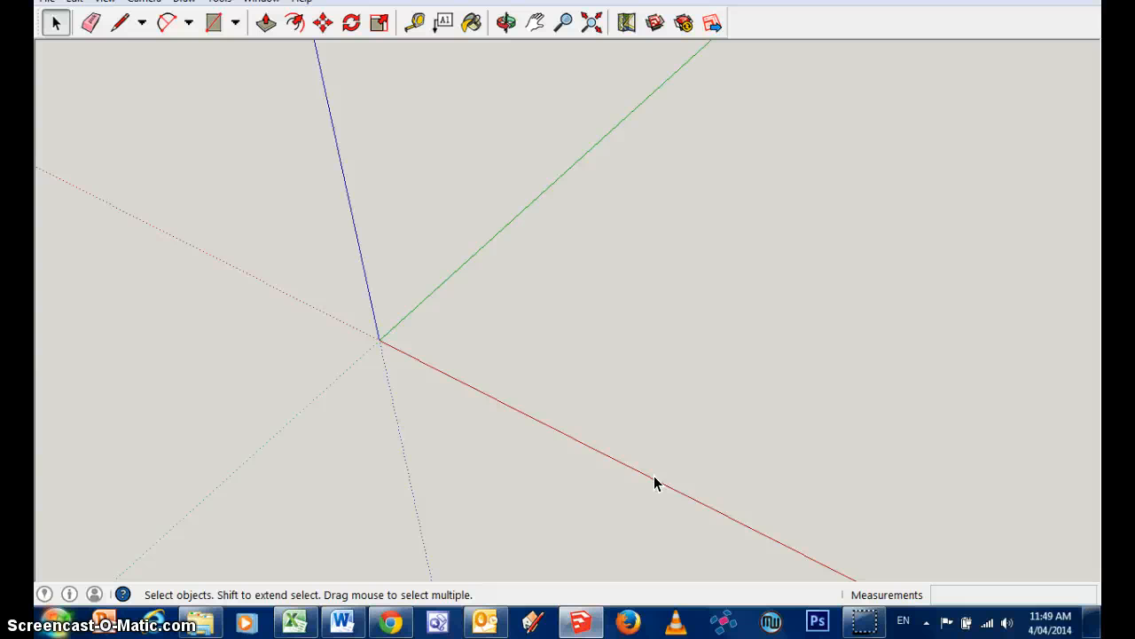
pyautogui.click(569, 399)
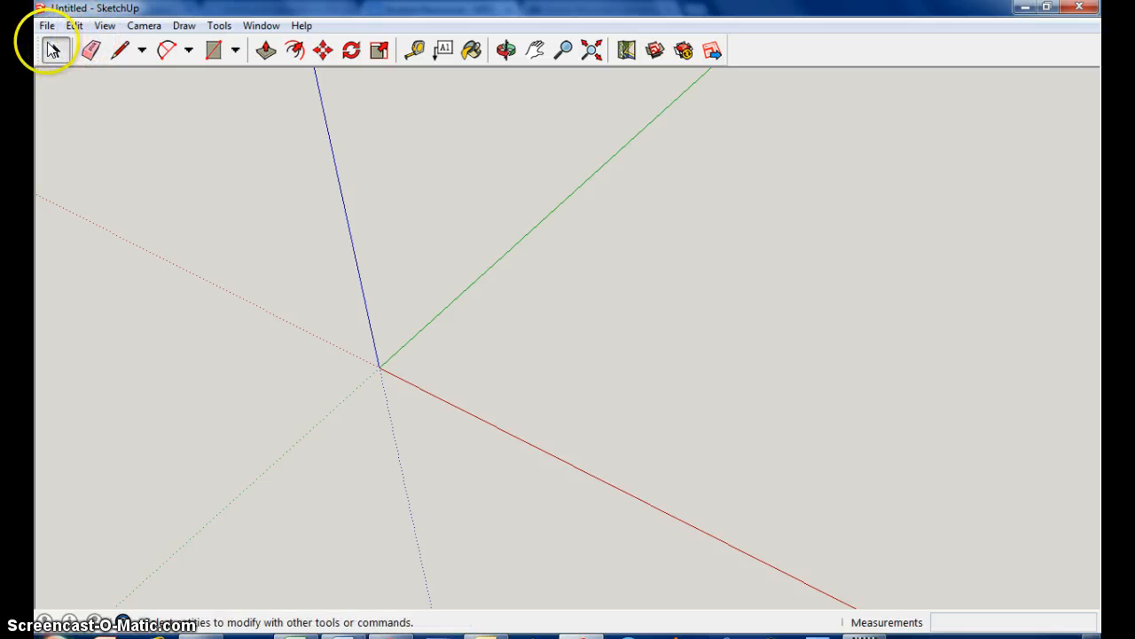
pyautogui.click(64, 50)
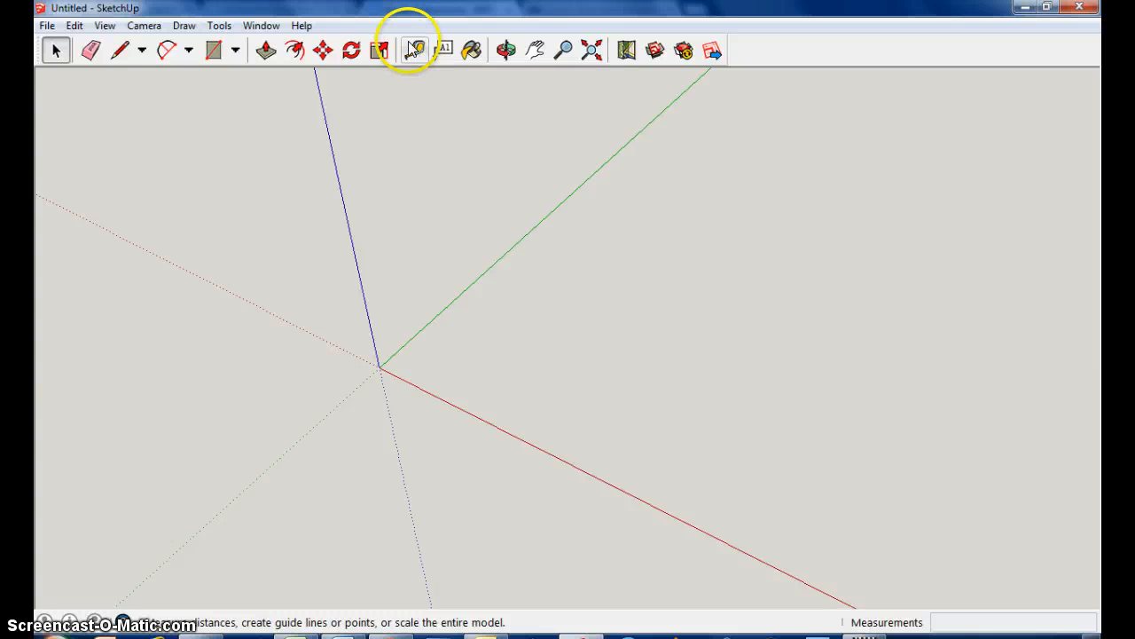
pyautogui.click(236, 50)
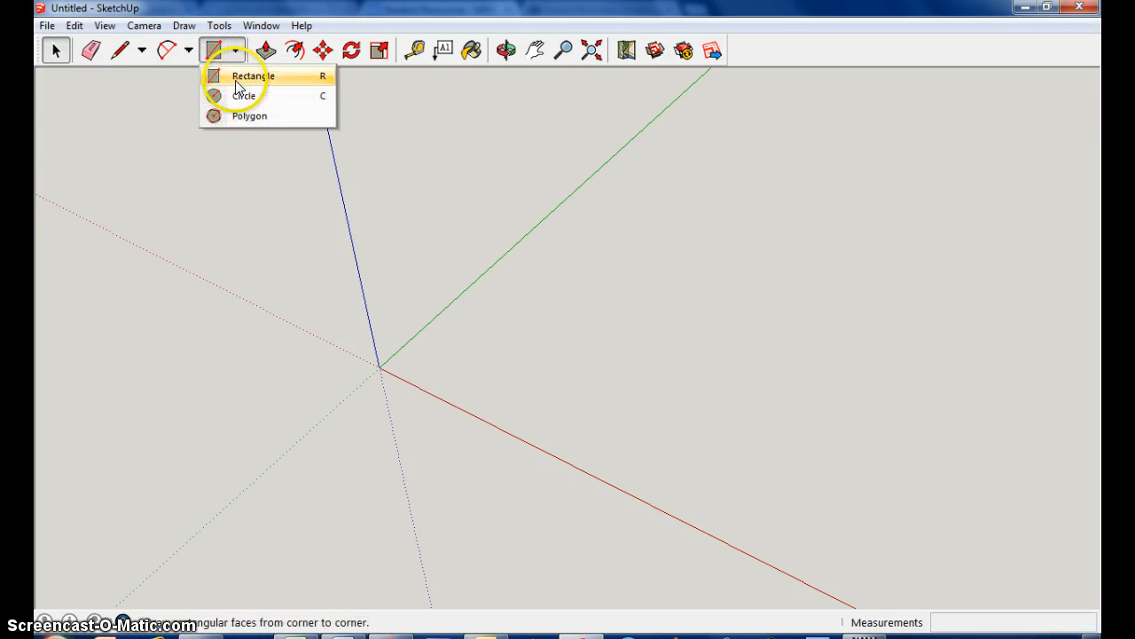
pyautogui.click(142, 51)
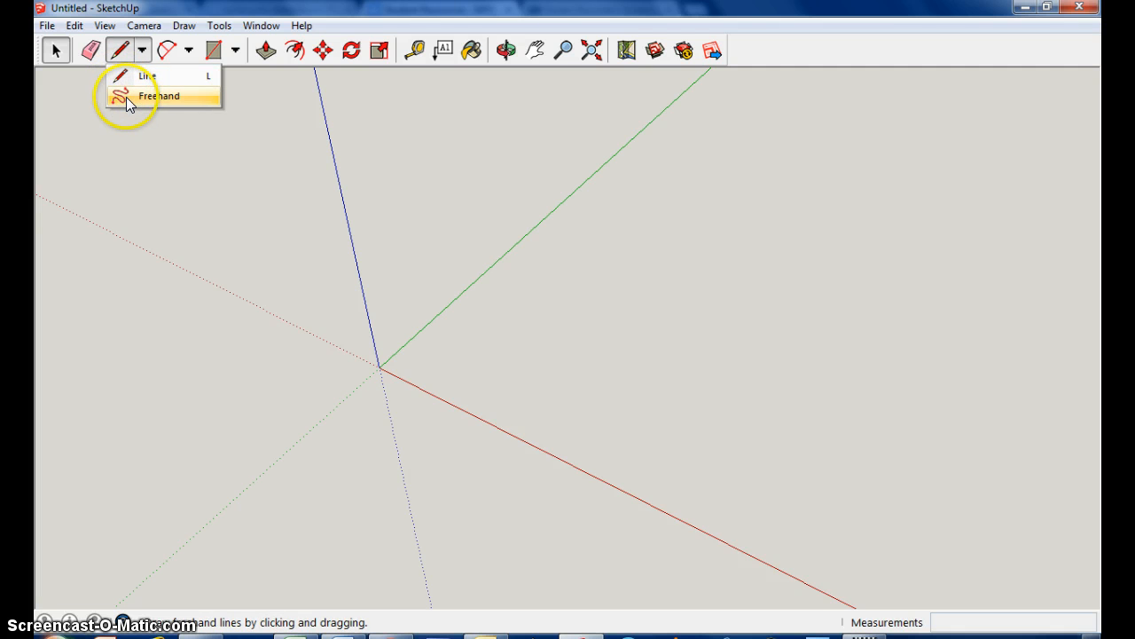
pyautogui.moveTo(165, 53)
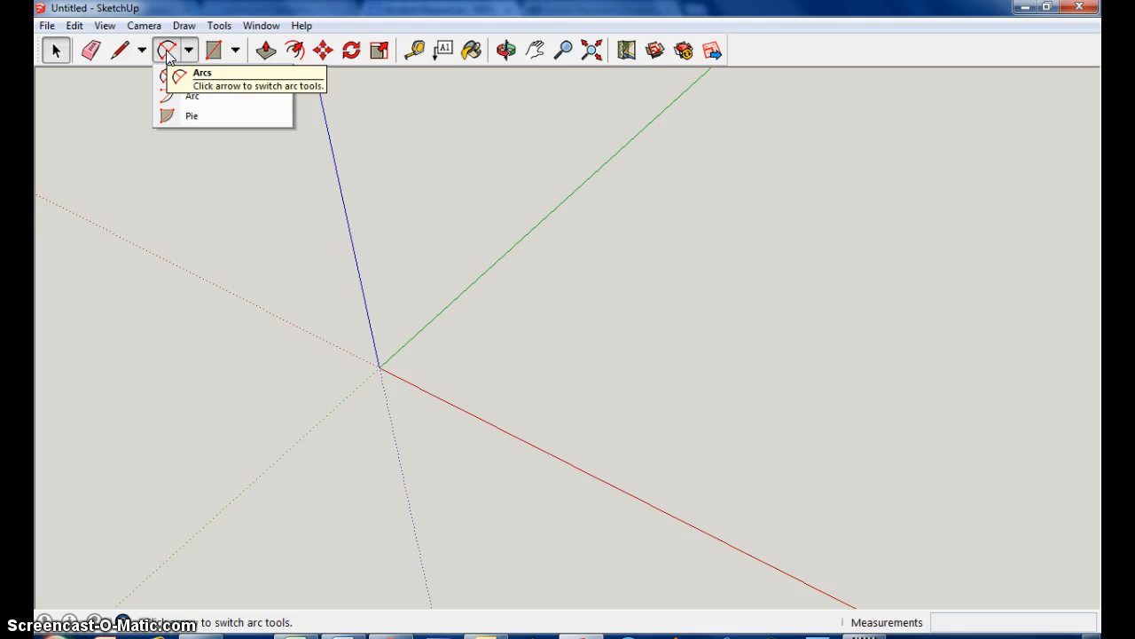
pyautogui.moveTo(216, 48)
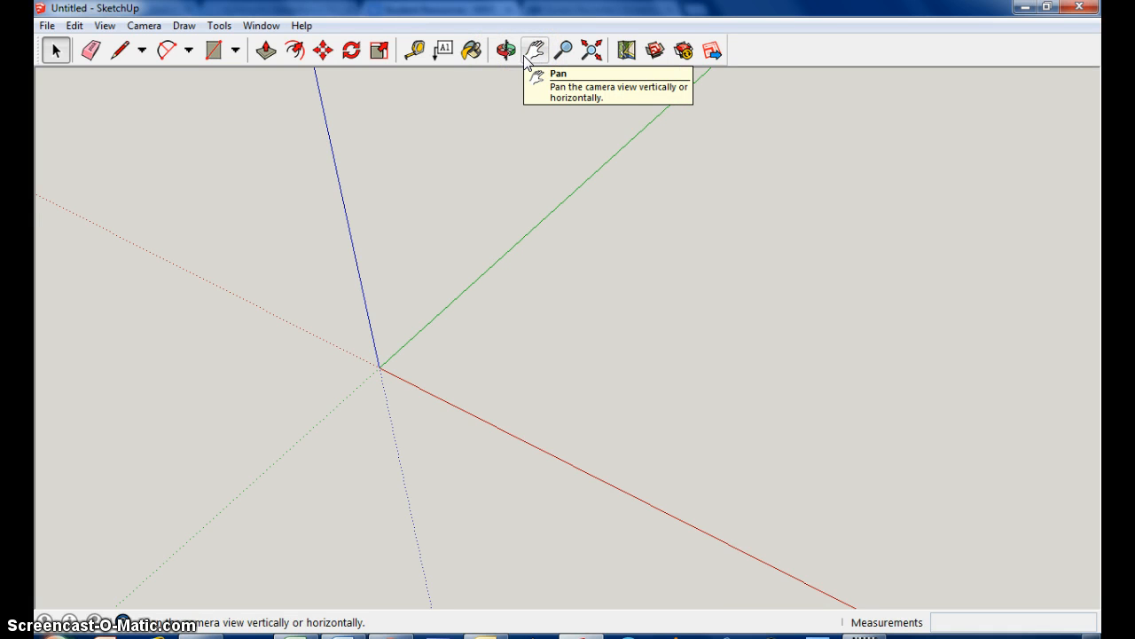
# Step: Draw a closed rectangle about 1115 by 860 mm beside the origin with the Line tool, its sides parallel to the red and green axes
pyautogui.click(117, 52)
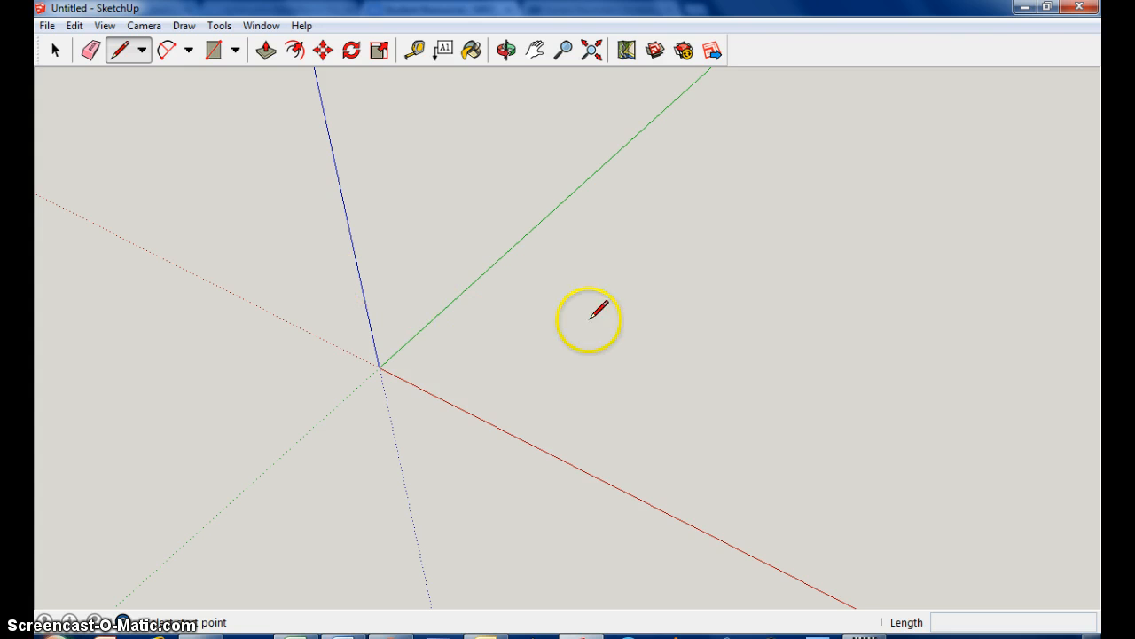
pyautogui.click(427, 358)
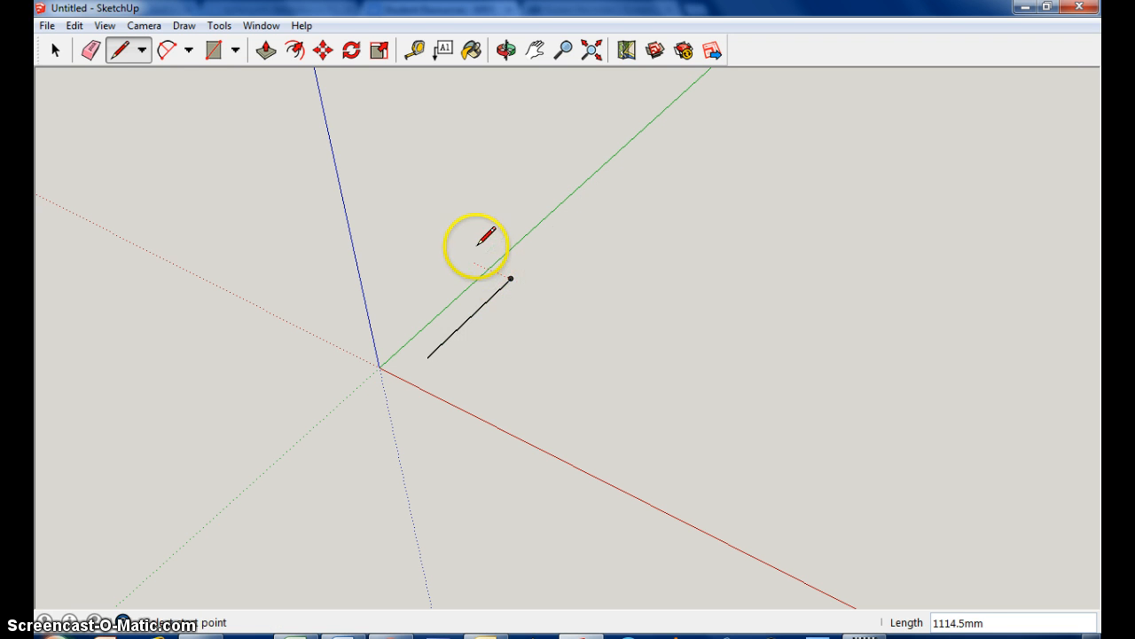
pyautogui.click(511, 279)
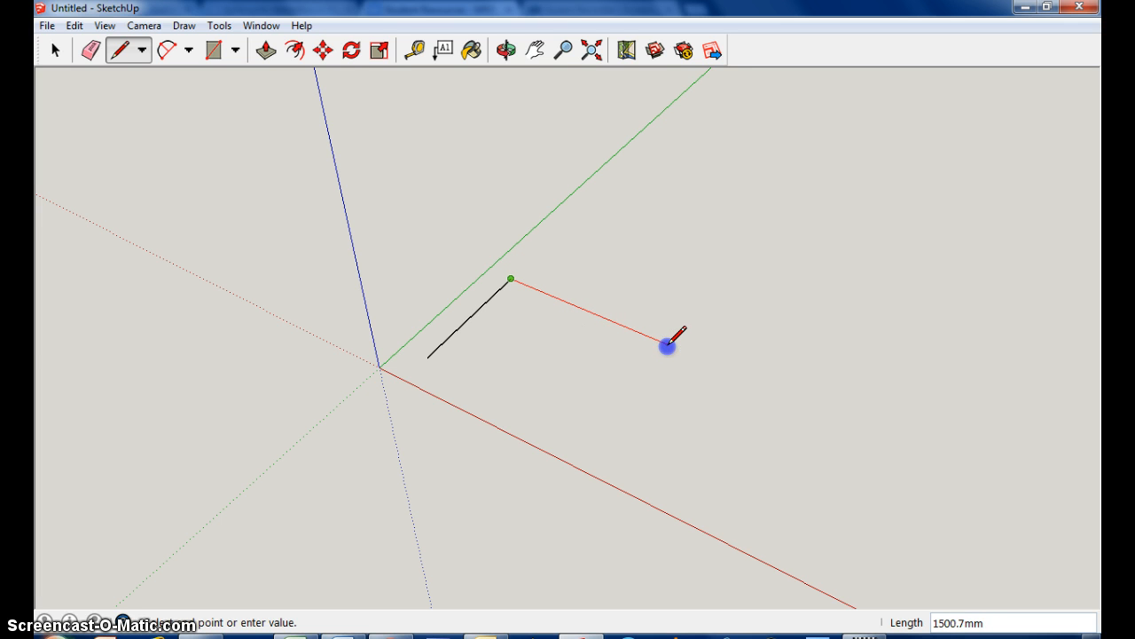
pyautogui.click(596, 318)
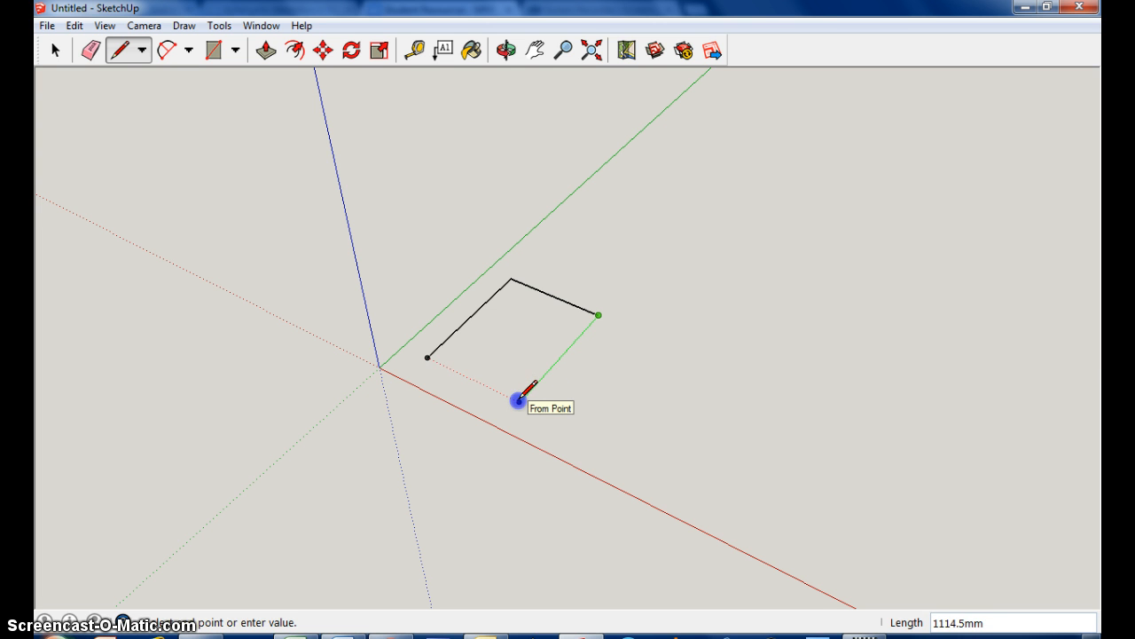
pyautogui.click(519, 400)
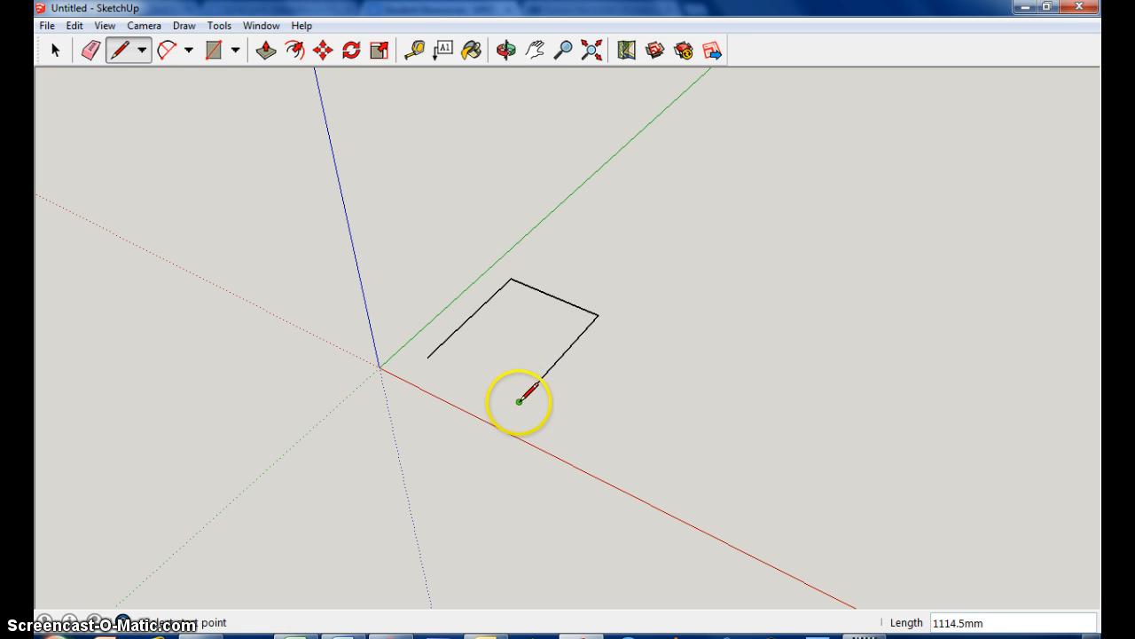
pyautogui.click(519, 401)
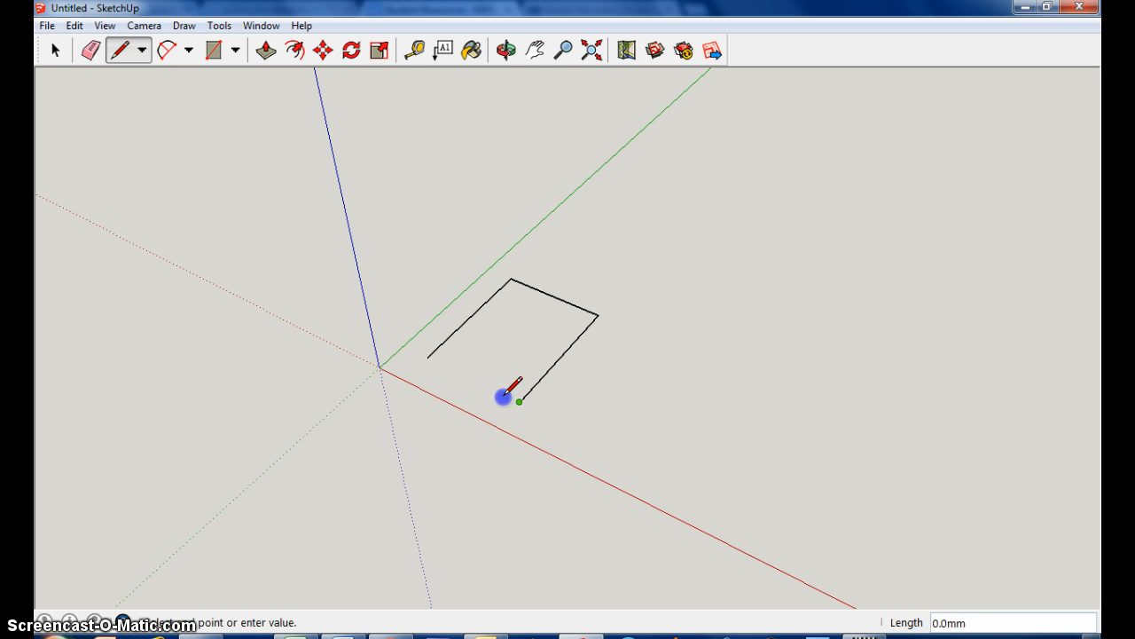
pyautogui.click(431, 358)
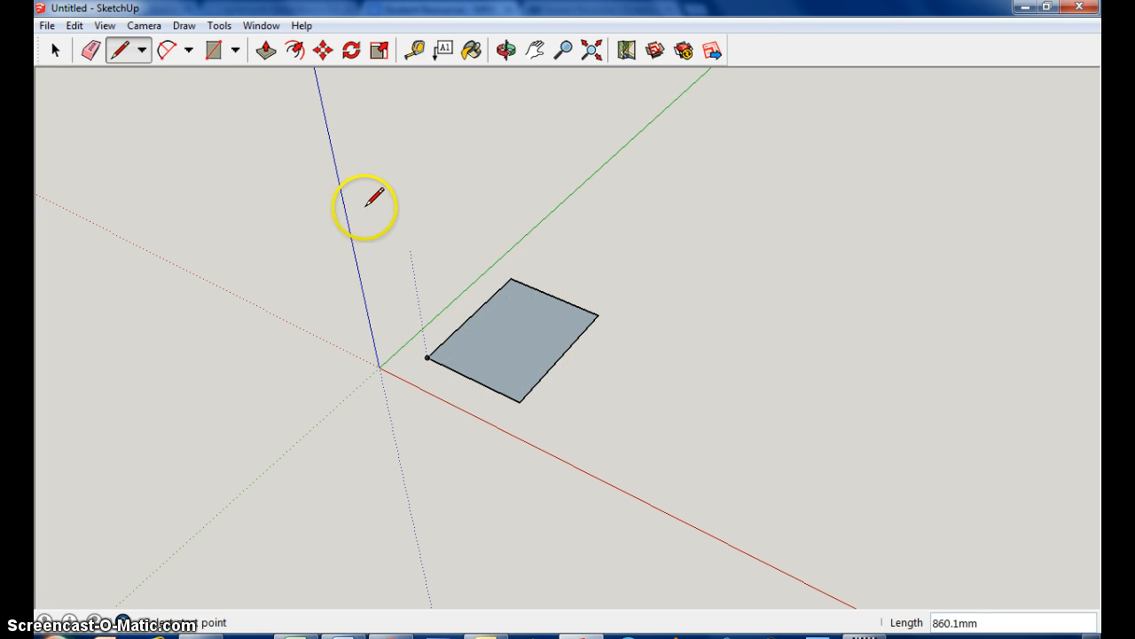
# Step: Push/Pull the rectangle up into a slab and extend its side faces outward, the front one by about 967 mm
pyautogui.click(265, 51)
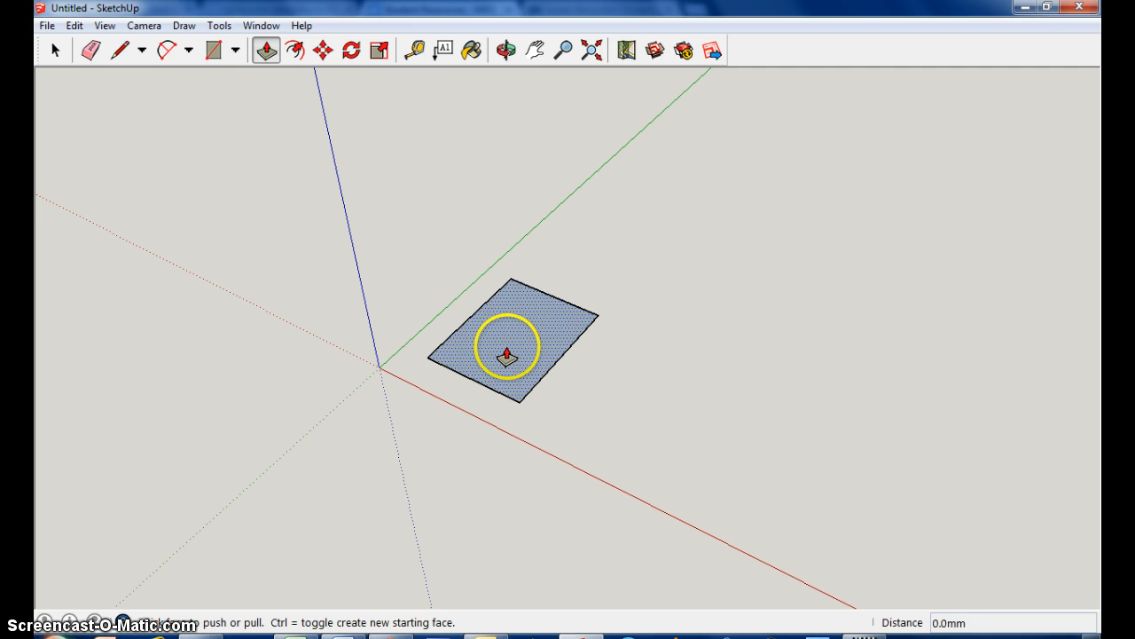
pyautogui.moveTo(506, 354); pyautogui.dragTo(677, 361)
pyautogui.moveTo(594, 412); pyautogui.dragTo(469, 448)
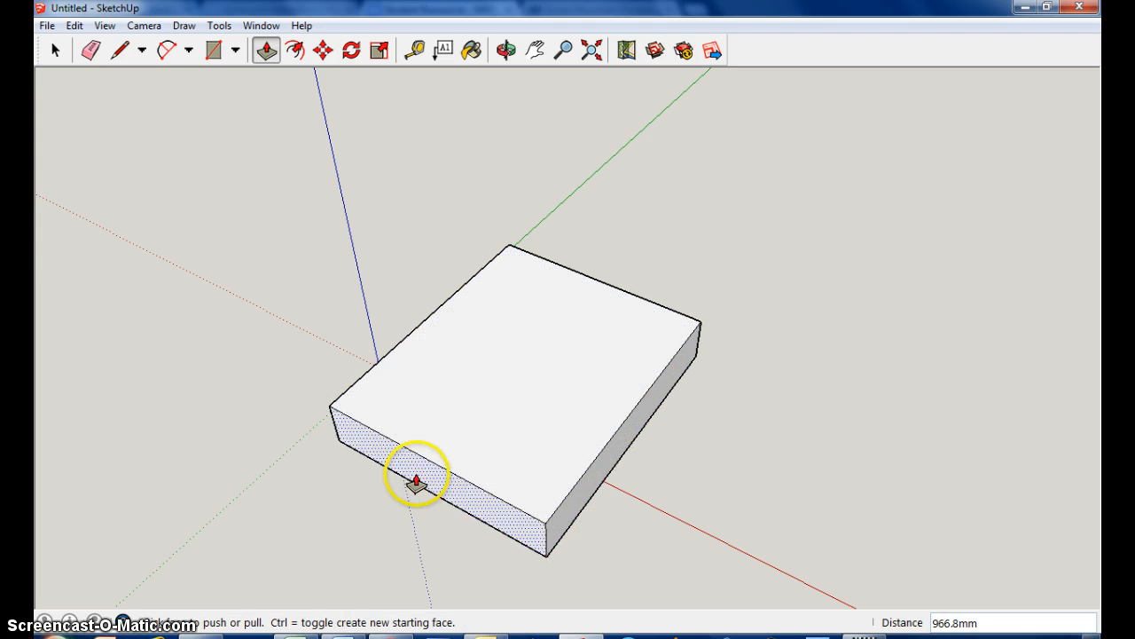
# Step: Push the slab's side faces back in to shrink it and raise its top face by about 36 mm
pyautogui.moveTo(413, 474); pyautogui.dragTo(520, 360)
pyautogui.moveTo(643, 386); pyautogui.dragTo(527, 350)
pyautogui.scroll(4, 529, 352)
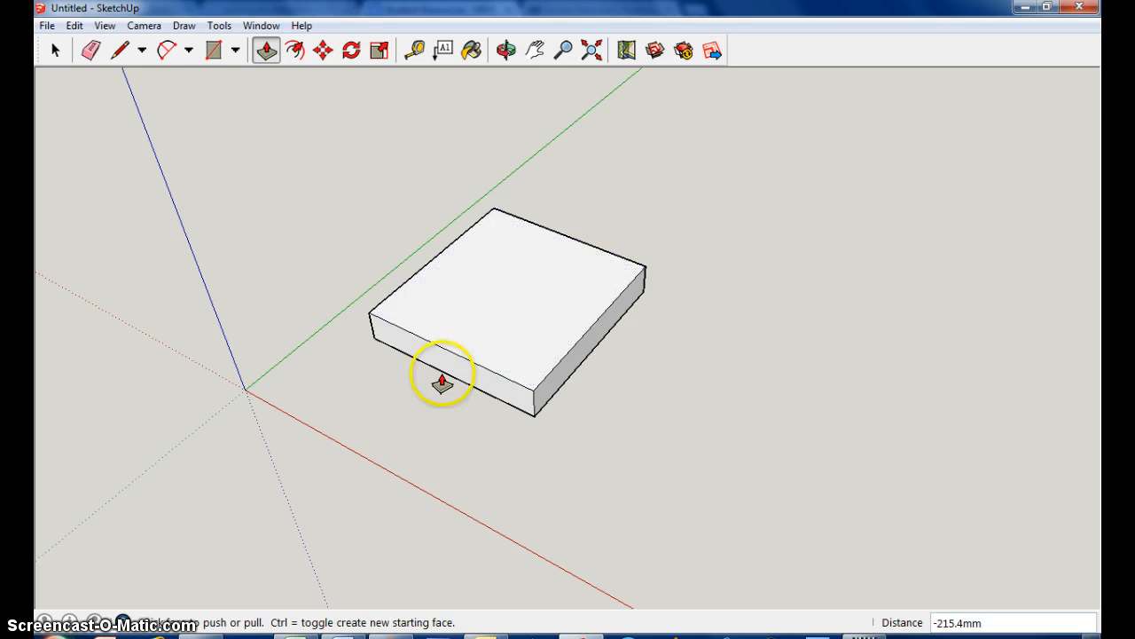
pyautogui.moveTo(438, 380); pyautogui.dragTo(452, 357)
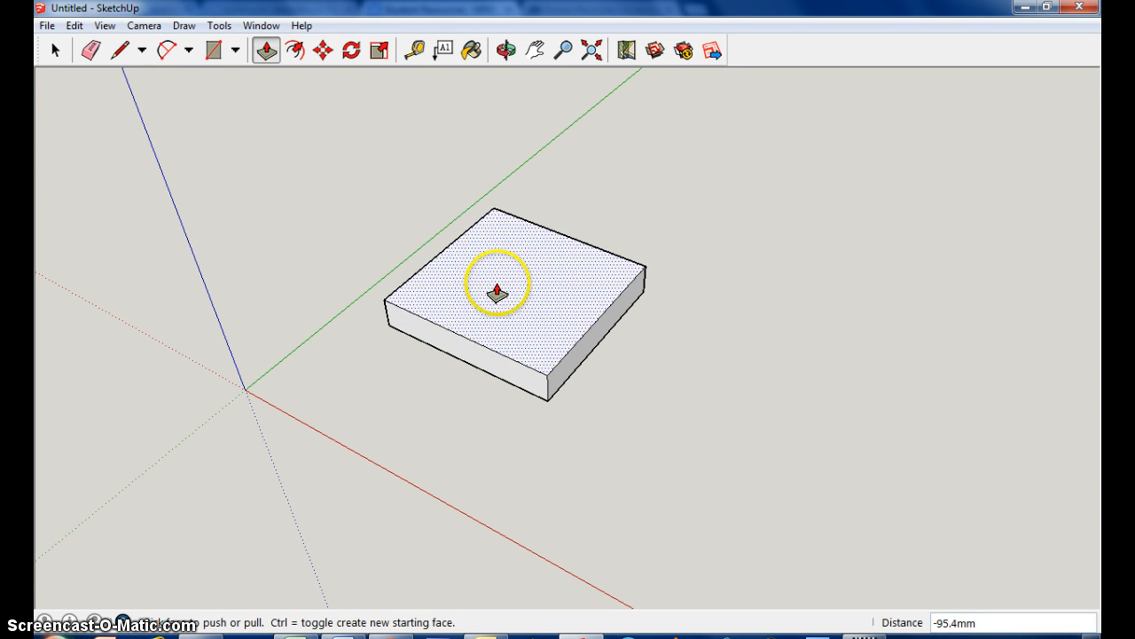
pyautogui.moveTo(497, 291); pyautogui.dragTo(527, 271)
pyautogui.click(379, 341)
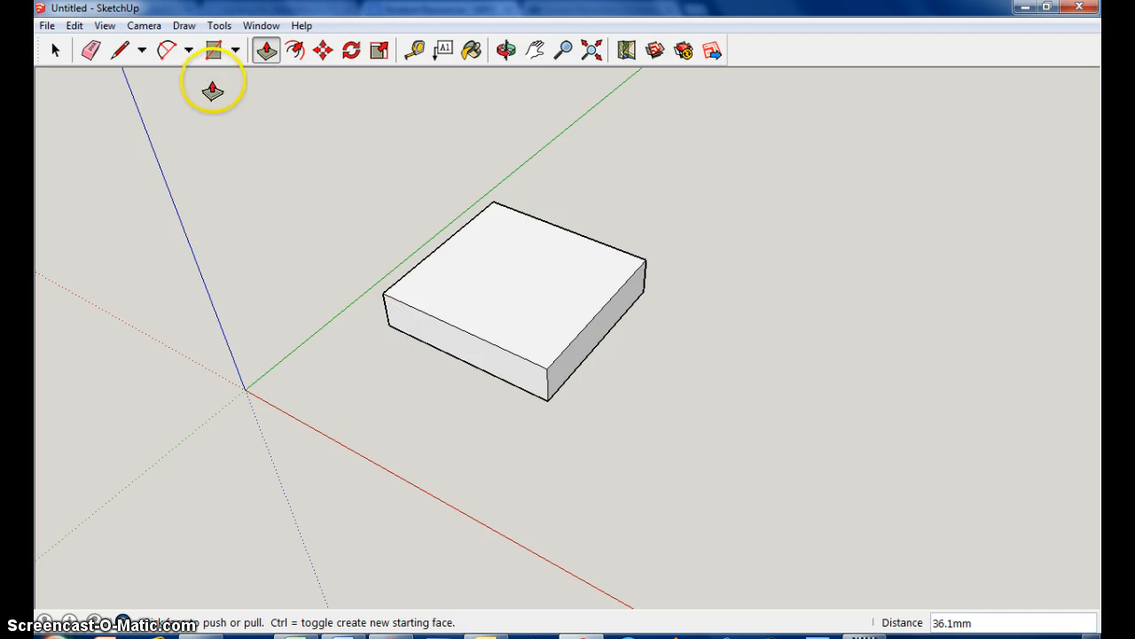
# Step: Draw a circle with a radius of about 152 mm near the middle of the slab's top face
pyautogui.click(213, 52)
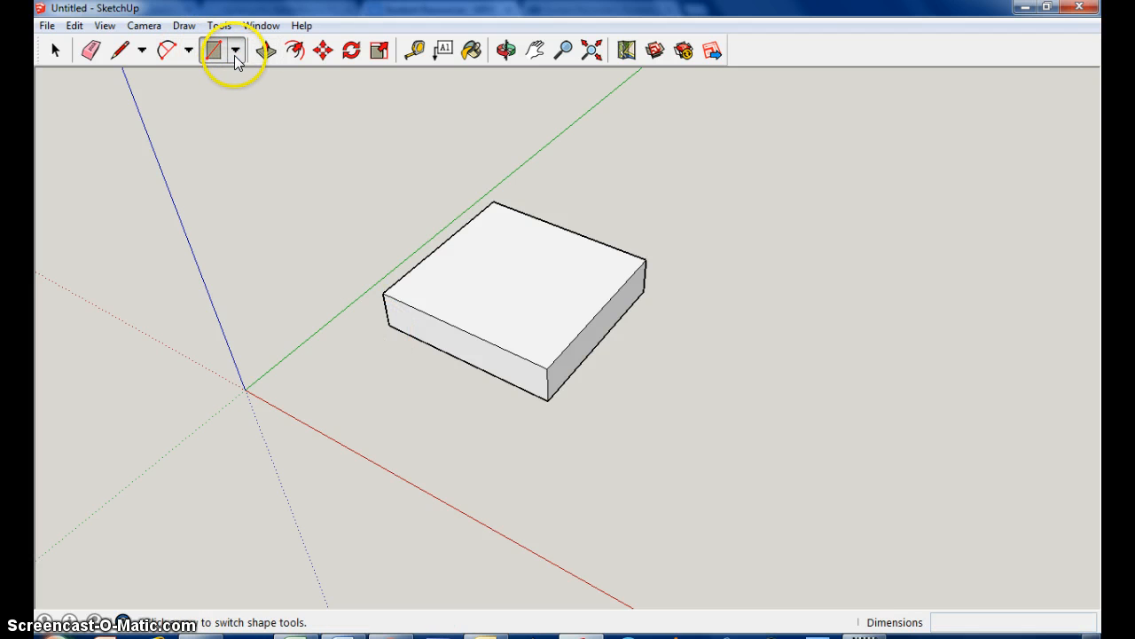
pyautogui.click(236, 52)
pyautogui.click(240, 95)
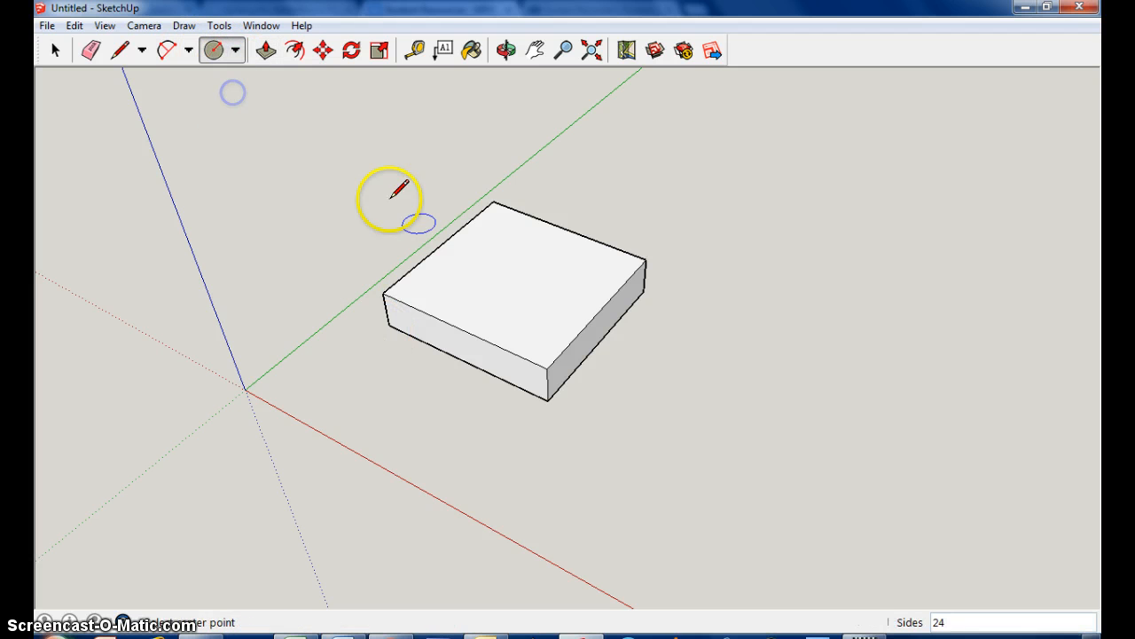
pyautogui.click(506, 282)
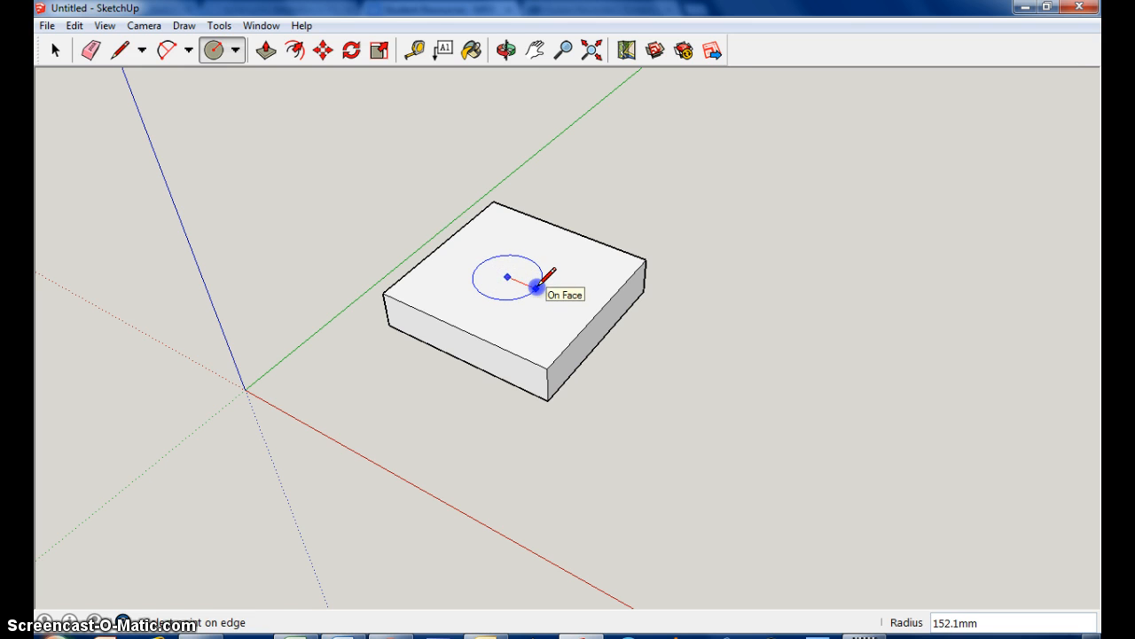
# Step: Push the circular face down into the slab with Push/Pull to form a round recess
pyautogui.click(266, 51)
pyautogui.click(500, 274)
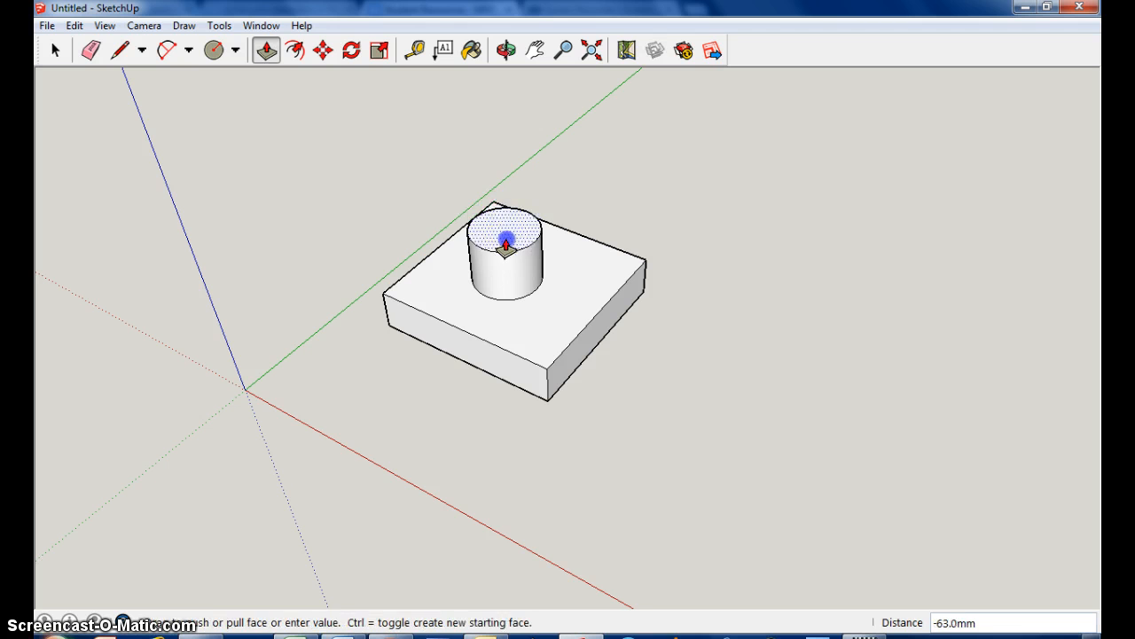
pyautogui.click(517, 295)
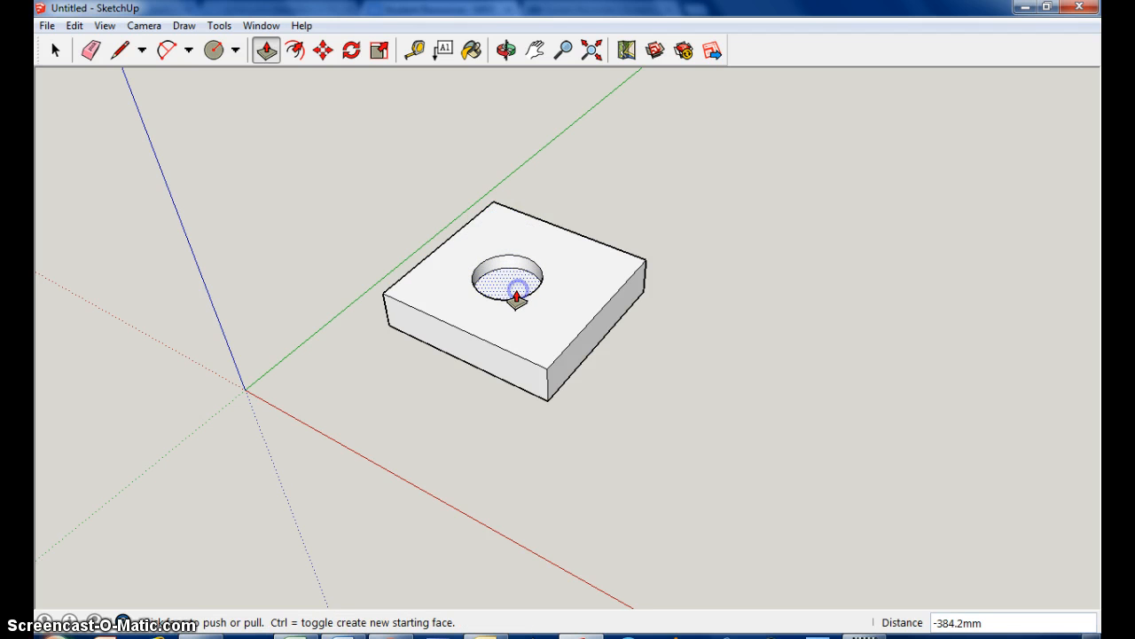
# Step: Offset the outline of the slab's top face inward twice, forming two nested outlines around the round recess
pyautogui.click(507, 51)
pyautogui.moveTo(454, 190); pyautogui.dragTo(366, 211)
pyautogui.click(535, 50)
pyautogui.moveTo(608, 198); pyautogui.dragTo(548, 200)
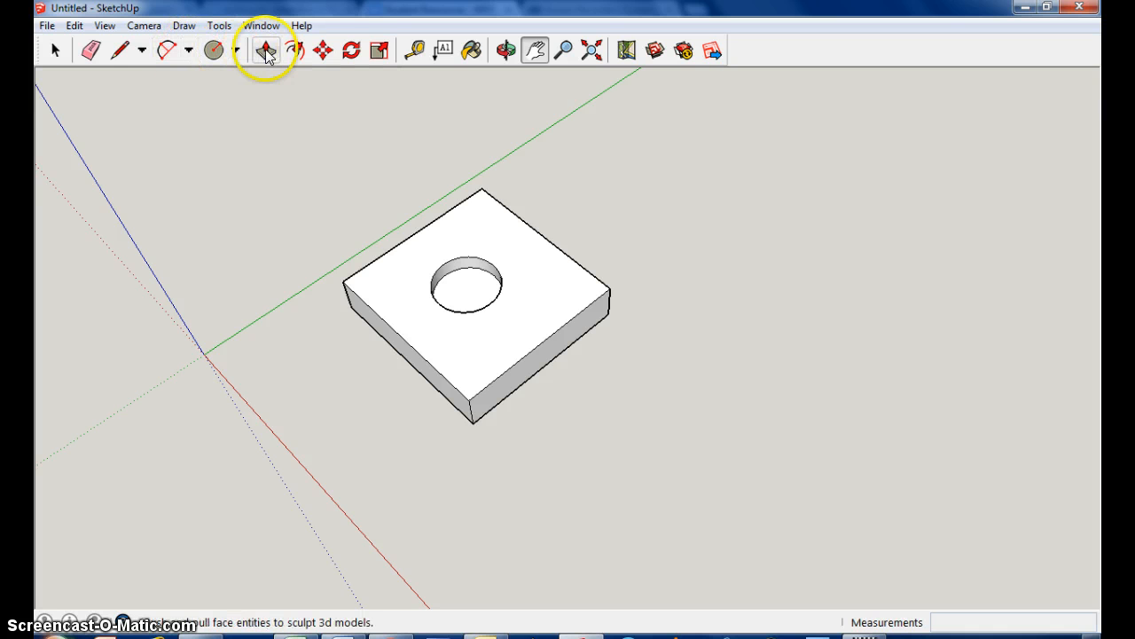
pyautogui.click(295, 50)
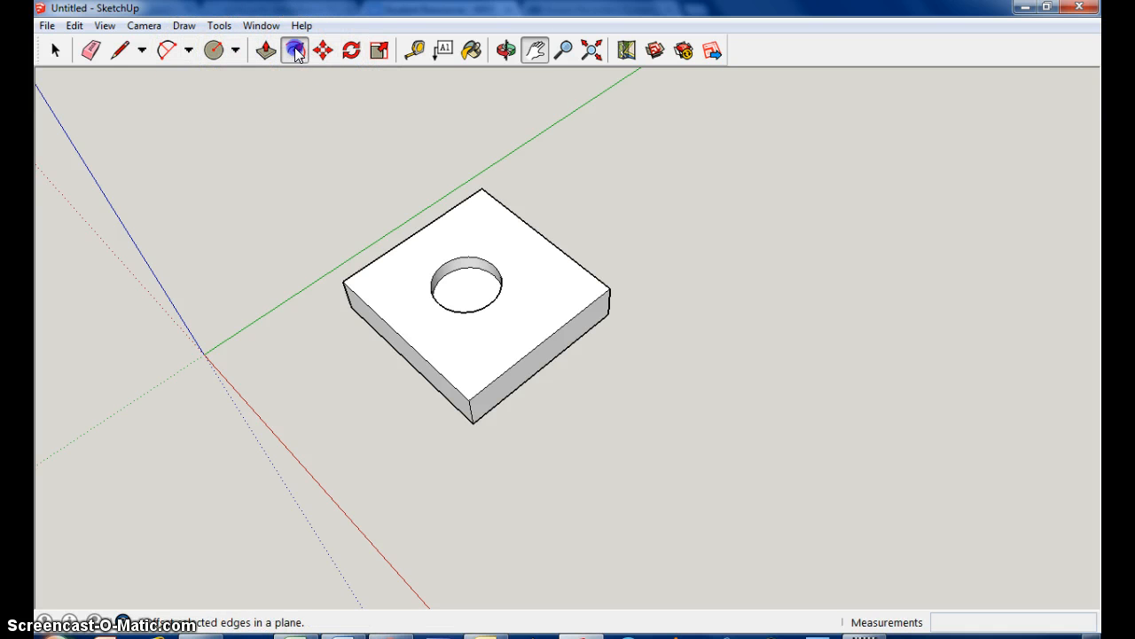
pyautogui.click(433, 227)
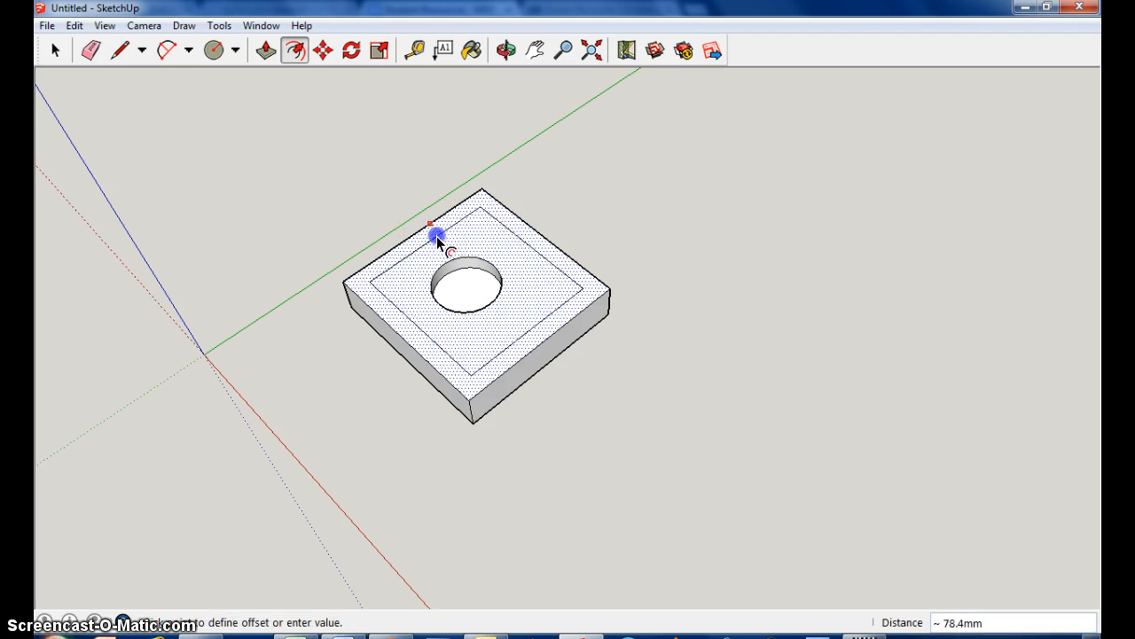
pyautogui.click(434, 241)
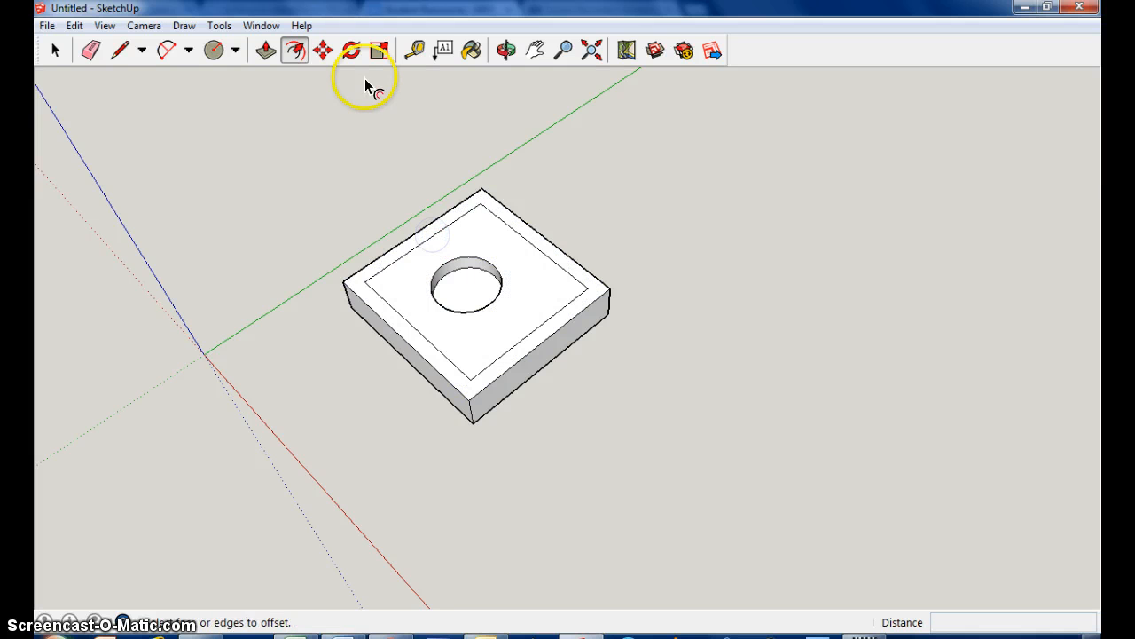
pyautogui.click(487, 213)
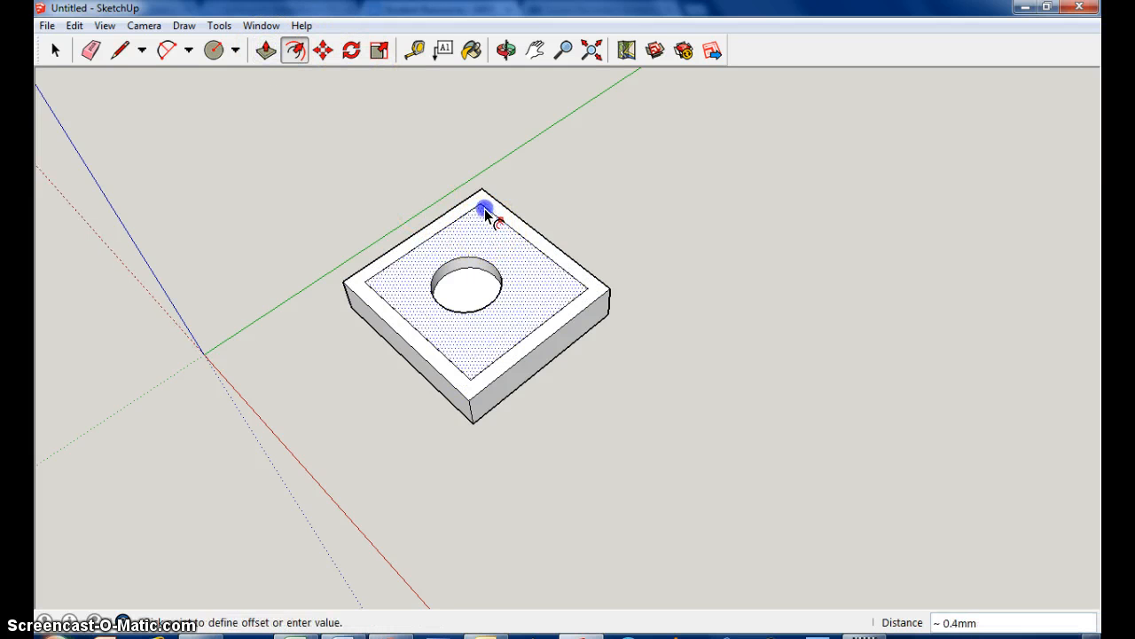
pyautogui.click(498, 236)
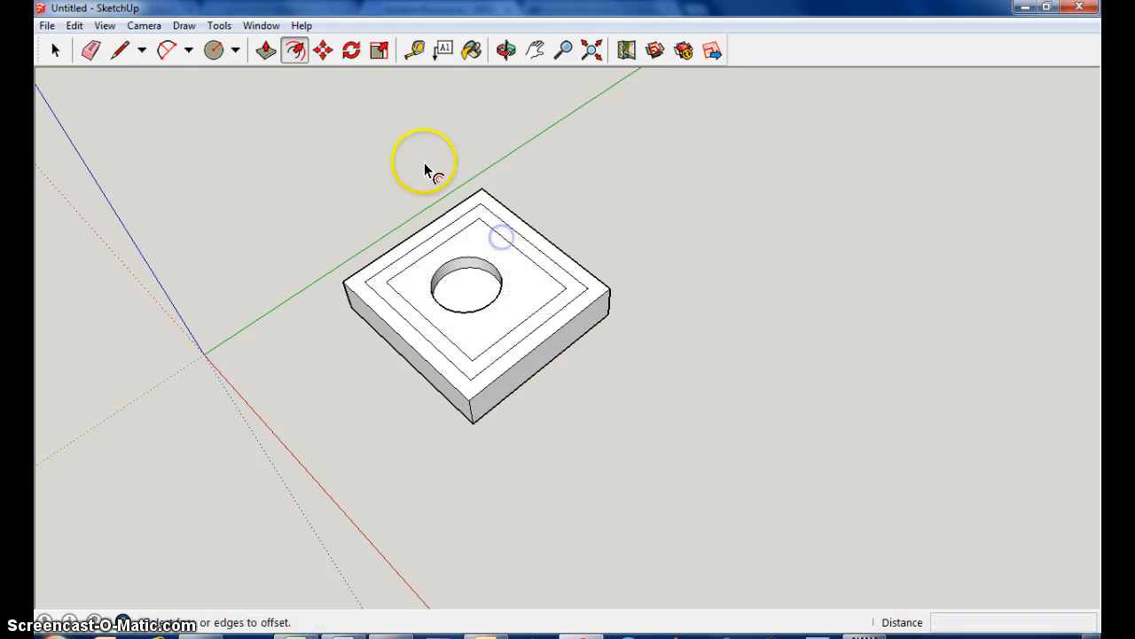
# Step: Raise the inner face around the hole by about 95 mm and the outer rim by about 235 mm with Push/Pull
pyautogui.click(266, 50)
pyautogui.click(527, 296)
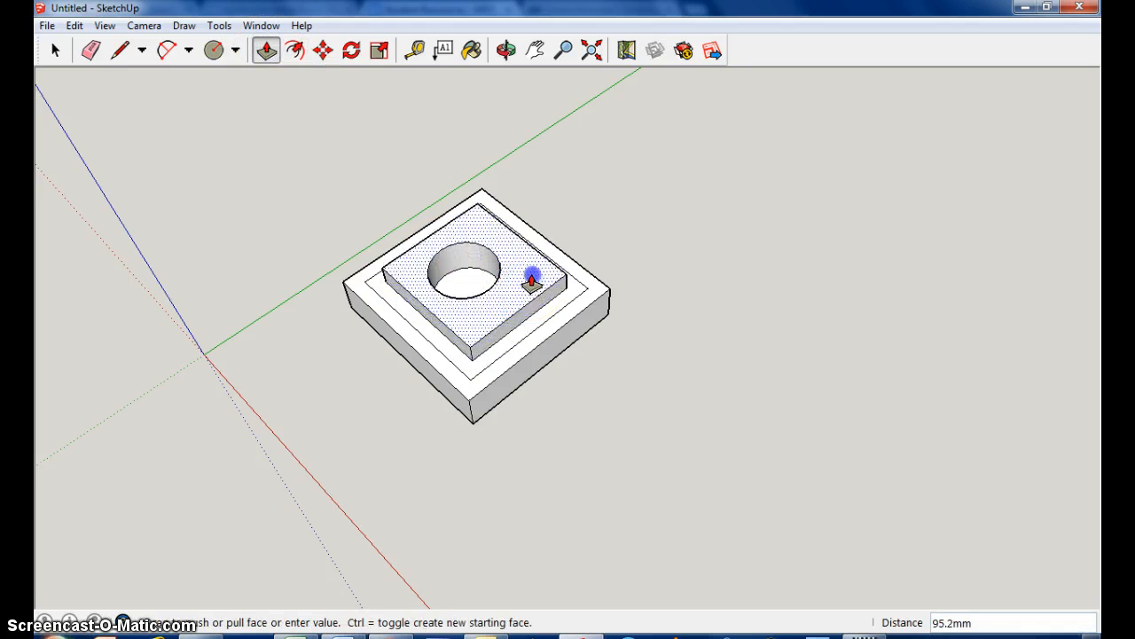
pyautogui.click(543, 335)
pyautogui.click(545, 343)
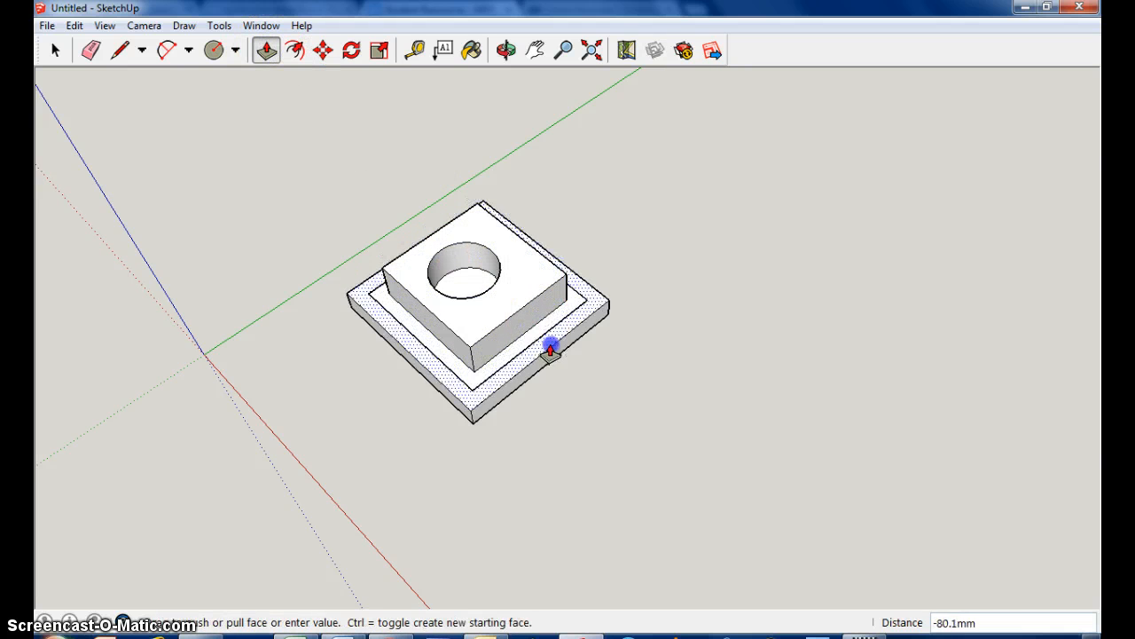
pyautogui.click(541, 304)
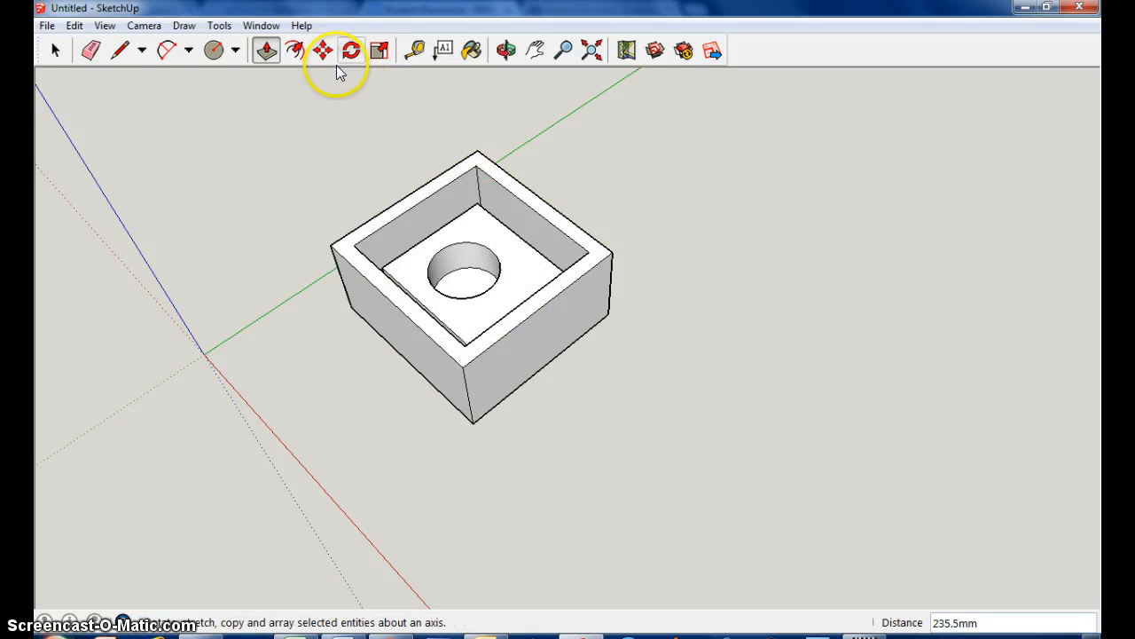
# Step: Pull the base's front side outward by about 234 mm and raise the inner block with the hole by about 574 mm
pyautogui.click(551, 349)
pyautogui.click(600, 362)
pyautogui.click(467, 274)
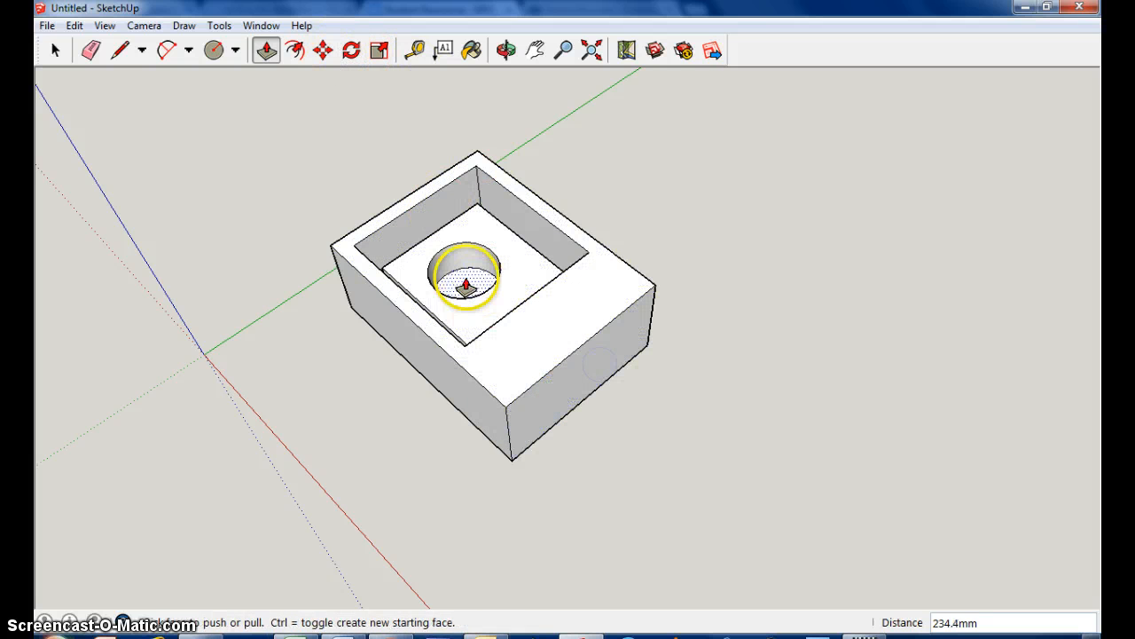
pyautogui.click(454, 202)
pyautogui.moveTo(506, 283); pyautogui.dragTo(471, 185)
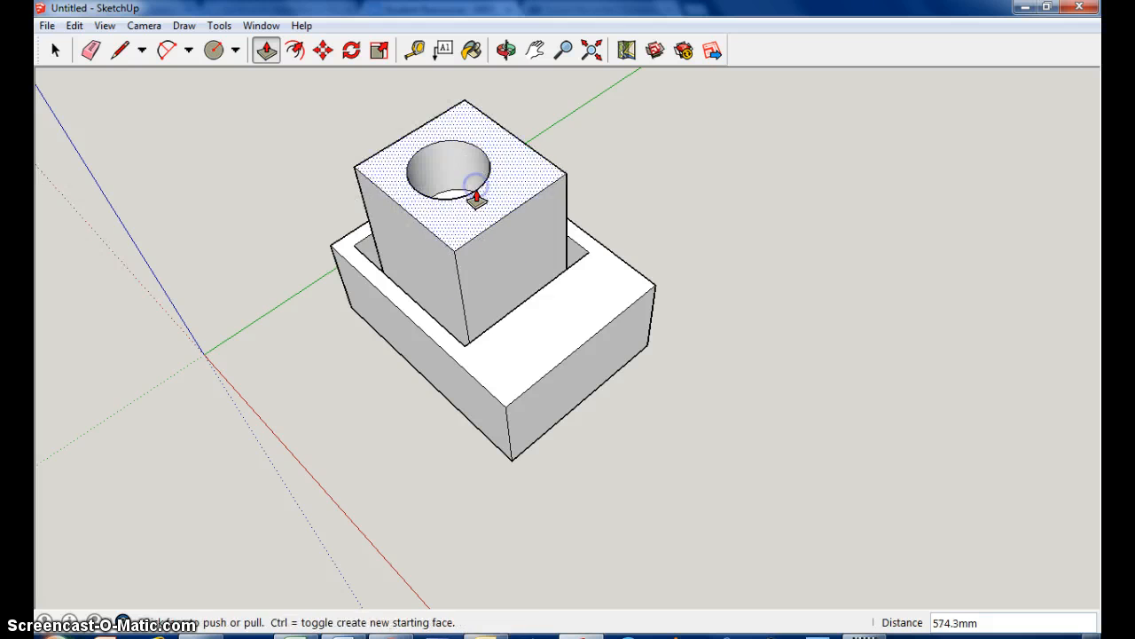
# Step: Widen the raised block by pulling its side faces outward and extend the base's left side by about 367 mm
pyautogui.moveTo(510, 258); pyautogui.dragTo(537, 267)
pyautogui.moveTo(445, 278); pyautogui.dragTo(302, 367)
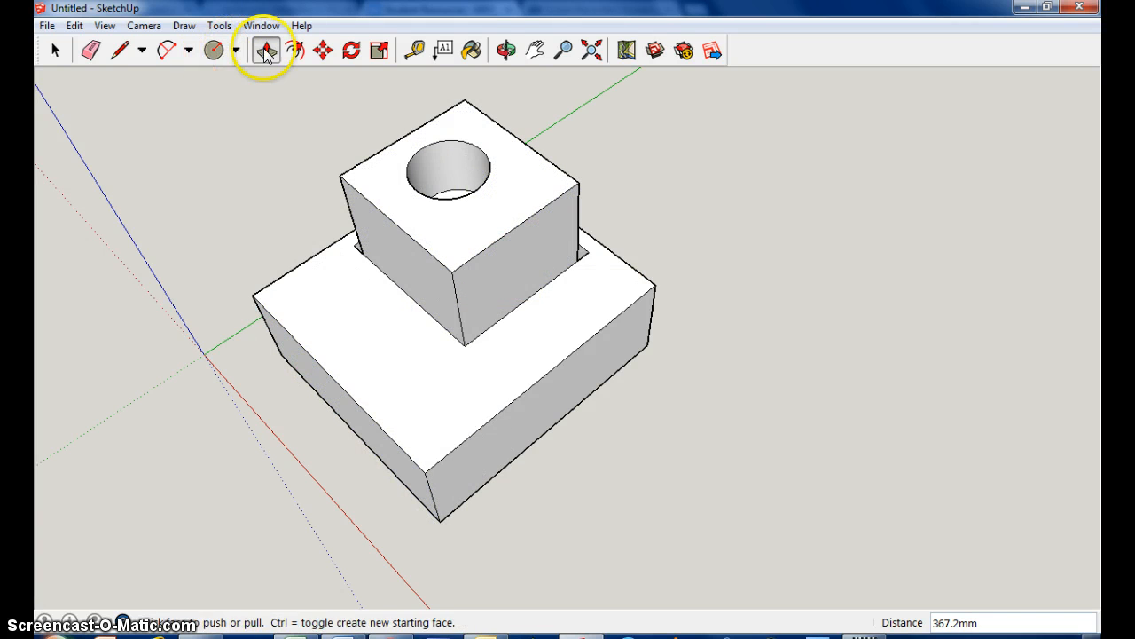
# Step: Draw a hexagon with a radius of about 114 mm on the base's top face beside the raised block
pyautogui.click(235, 50)
pyautogui.click(226, 116)
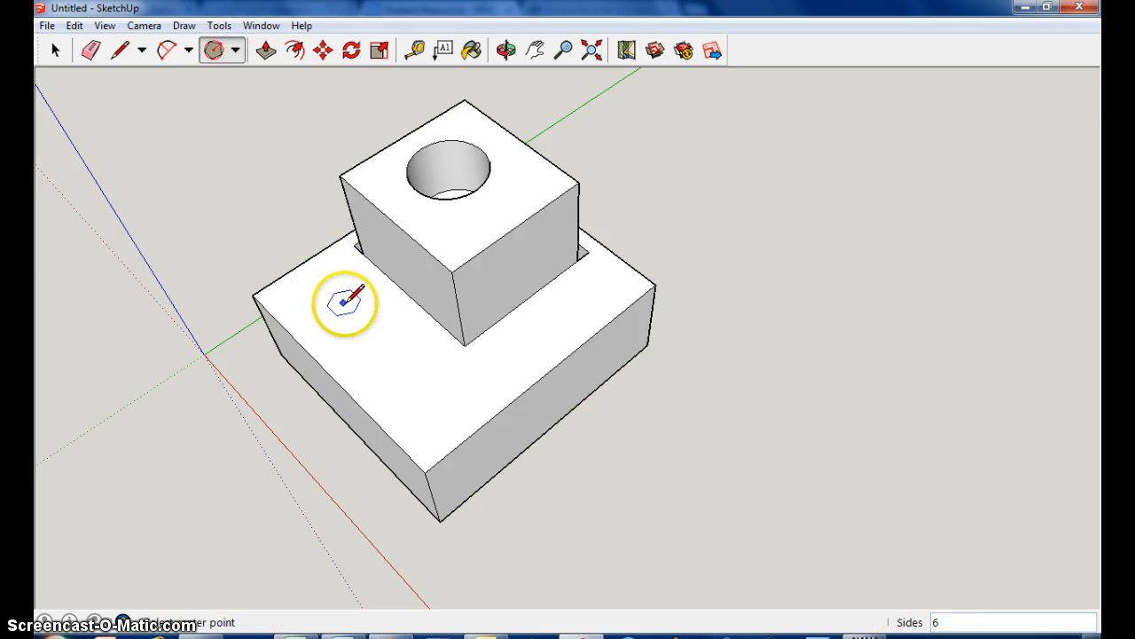
pyautogui.click(345, 307)
pyautogui.click(365, 317)
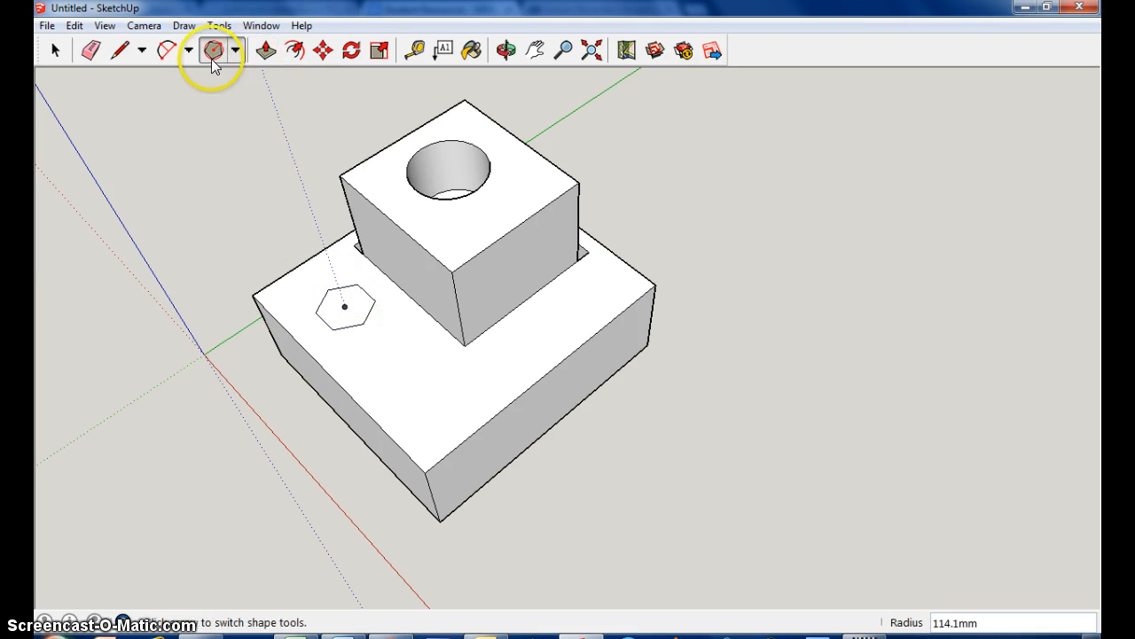
# Step: Push the base's top face down around the hexagon to leave a prism, and pull the remaining base's front side out about 173 mm
pyautogui.click(266, 50)
pyautogui.moveTo(359, 332); pyautogui.dragTo(423, 417)
pyautogui.moveTo(499, 398); pyautogui.dragTo(538, 396)
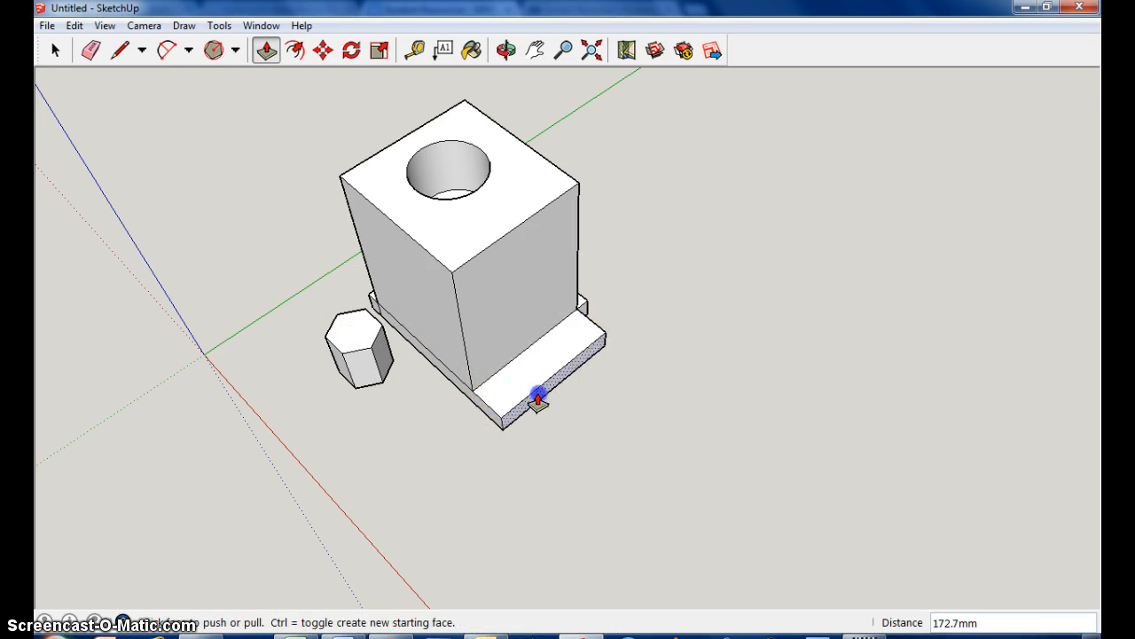
# Step: Pull the tall block's front face out by about 173 mm and its left side face out by about 7 mm
pyautogui.moveTo(571, 344); pyautogui.dragTo(613, 329)
pyautogui.moveTo(489, 451); pyautogui.dragTo(479, 454)
pyautogui.click(431, 322)
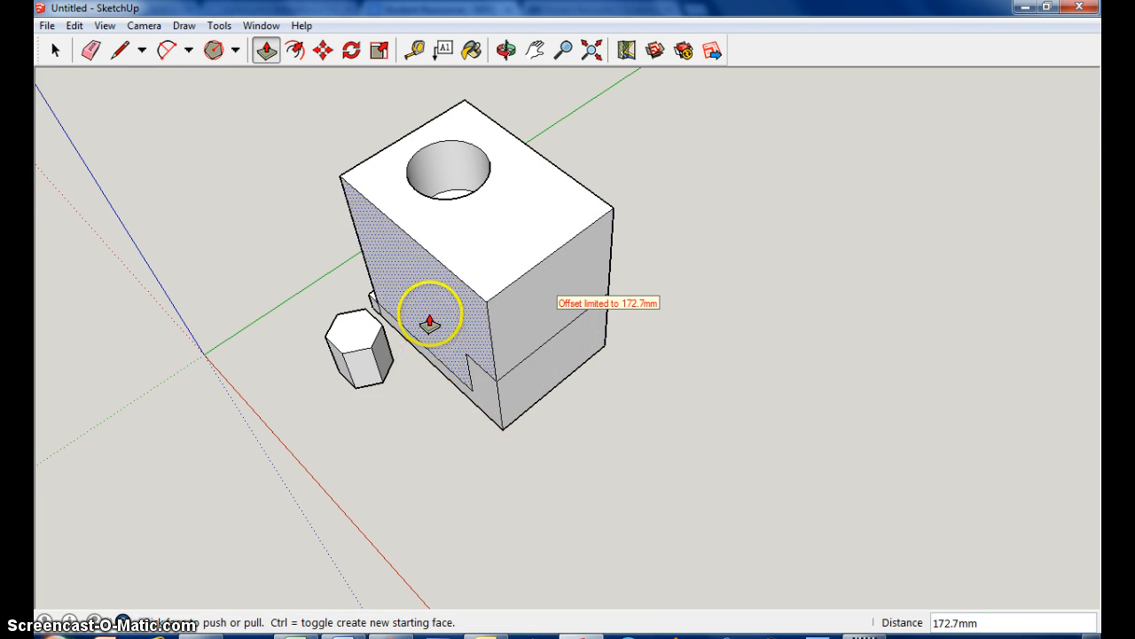
pyautogui.moveTo(423, 352); pyautogui.dragTo(449, 332)
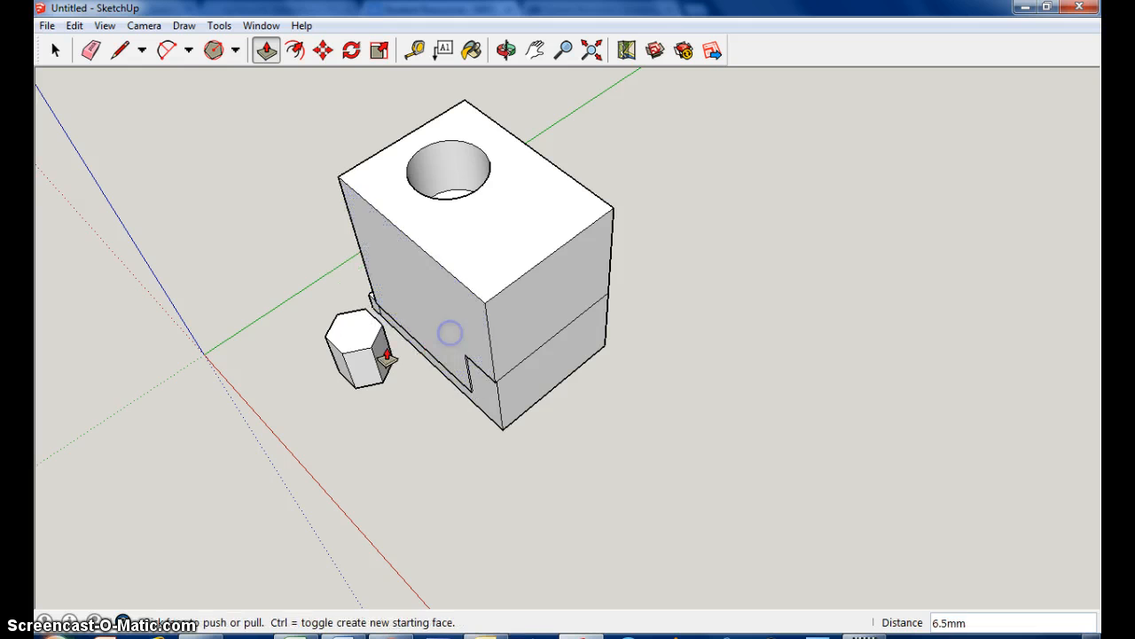
# Step: Push one side of the hexagonal prism in by about 198 mm and extend the remaining part outward by about 215 mm
pyautogui.moveTo(385, 355); pyautogui.dragTo(312, 336)
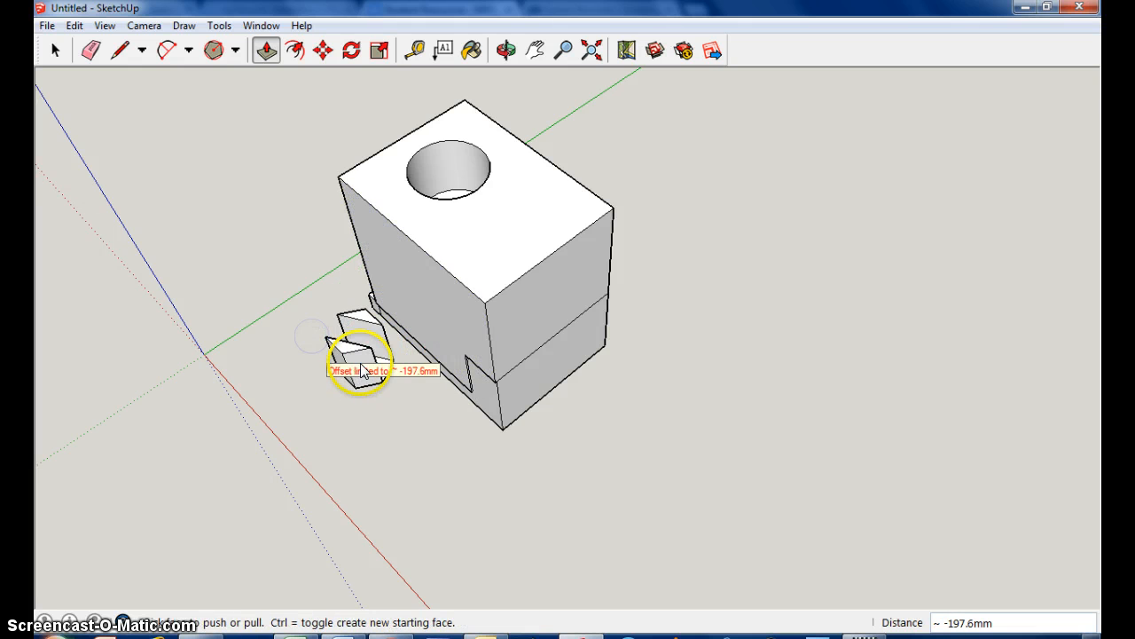
pyautogui.click(372, 405)
pyautogui.moveTo(369, 367)
pyautogui.mouseDown()
pyautogui.moveTo(367, 406)
pyautogui.moveTo(433, 389)
pyautogui.mouseUp()
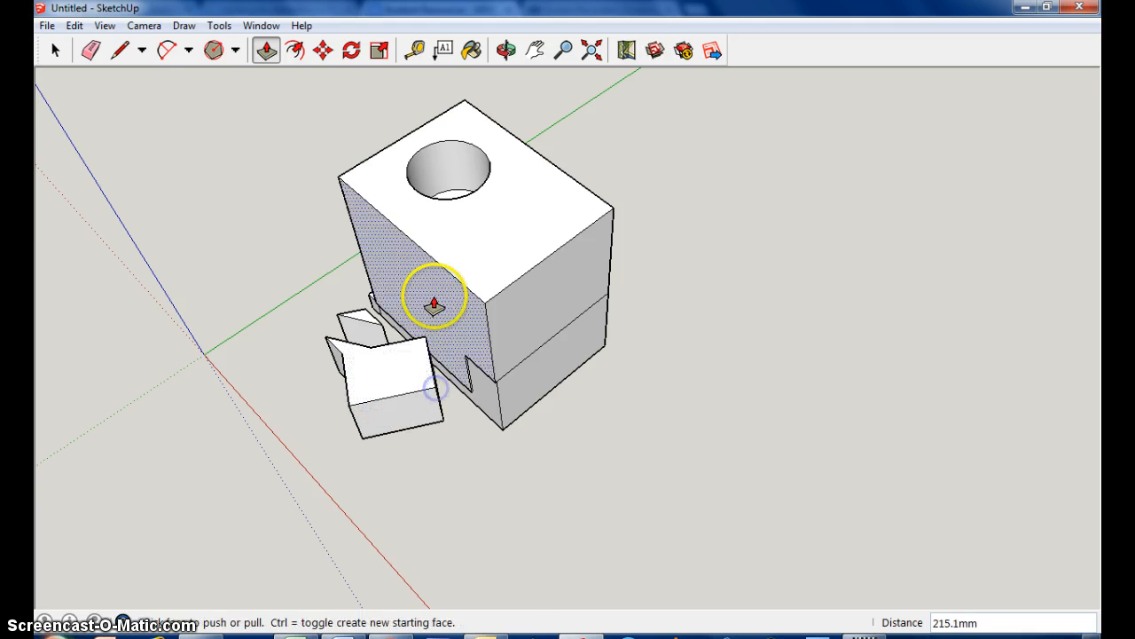
# Step: Push the tall block's faces back inward to shrink it around the round hole
pyautogui.moveTo(434, 294)
pyautogui.mouseDown()
pyautogui.moveTo(494, 228)
pyautogui.moveTo(481, 203)
pyautogui.moveTo(542, 305)
pyautogui.moveTo(464, 240)
pyautogui.moveTo(566, 282)
pyautogui.moveTo(654, 298)
pyautogui.mouseUp()
pyautogui.click(463, 209)
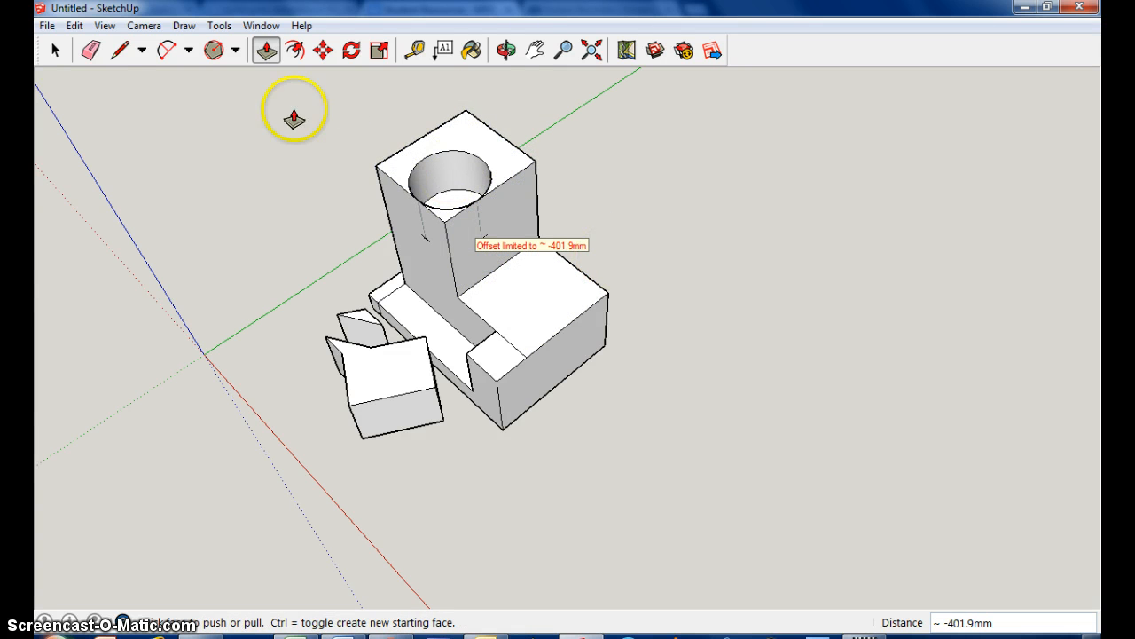
# Step: Select the entire slab with its cylinder and delete it to clear the model
pyautogui.click(101, 632)
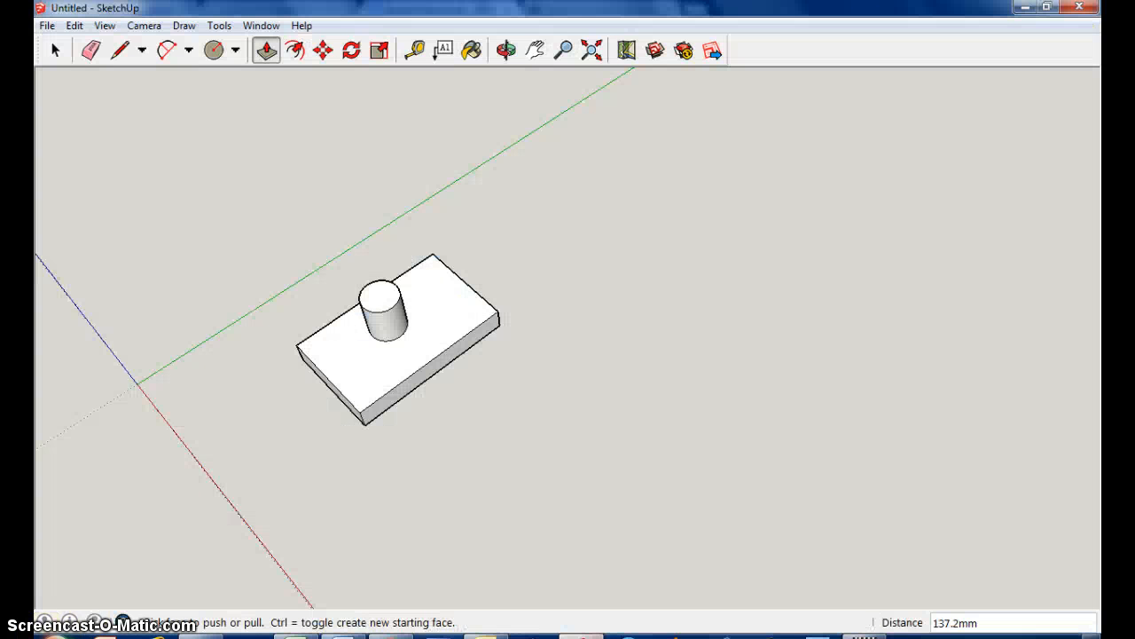
pyautogui.click(55, 50)
pyautogui.moveTo(142, 93); pyautogui.dragTo(562, 474)
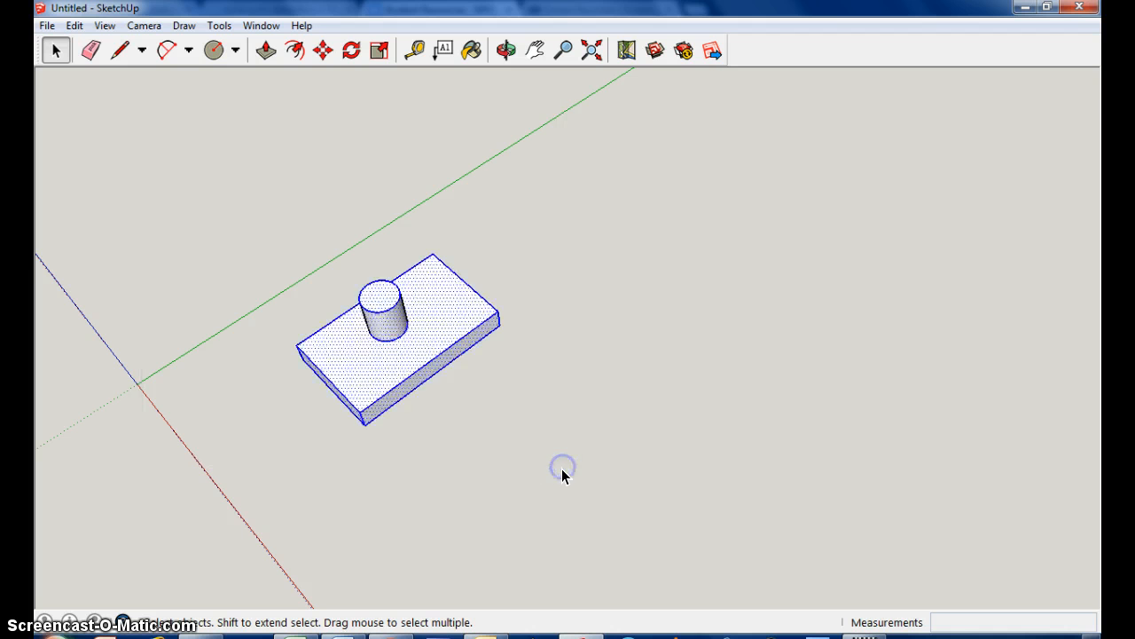
pyautogui.press('Delete')
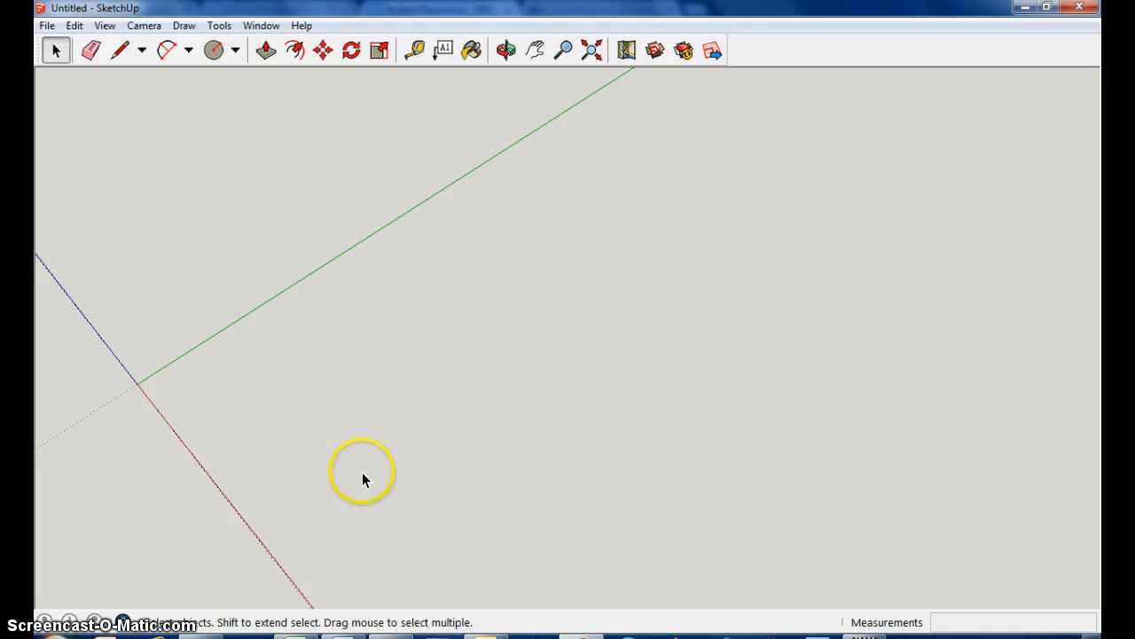